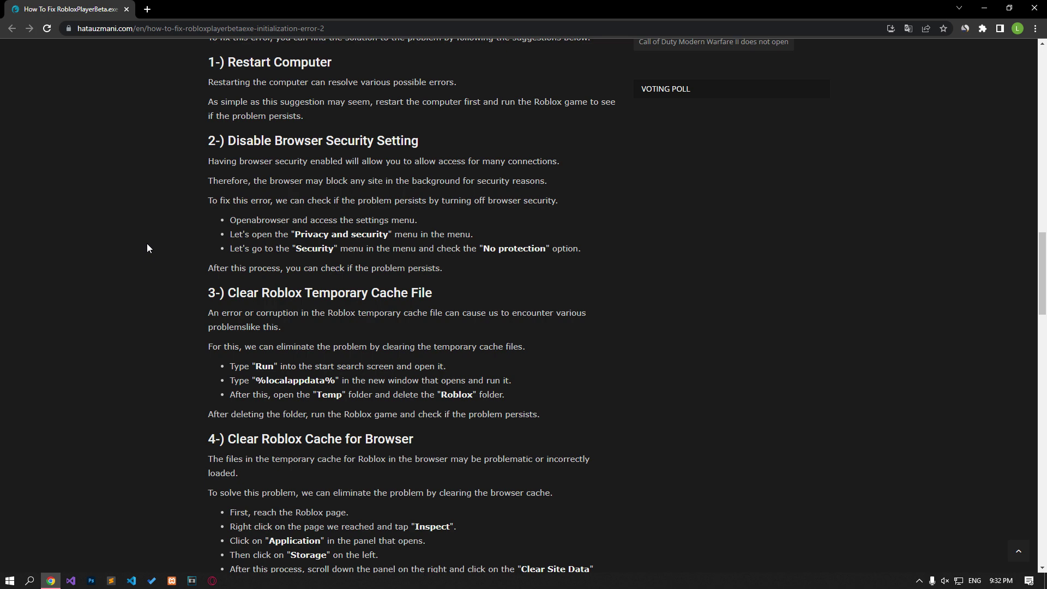
Check the Restart power option in the Start menu, then open Chrome's main menu.
click(9, 580)
click(11, 560)
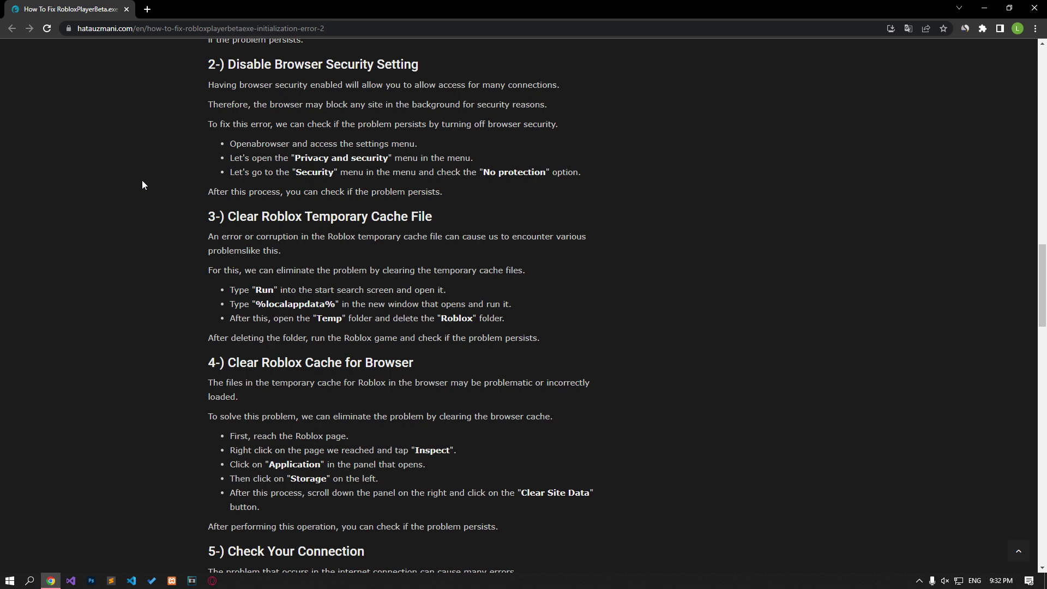
click(1036, 31)
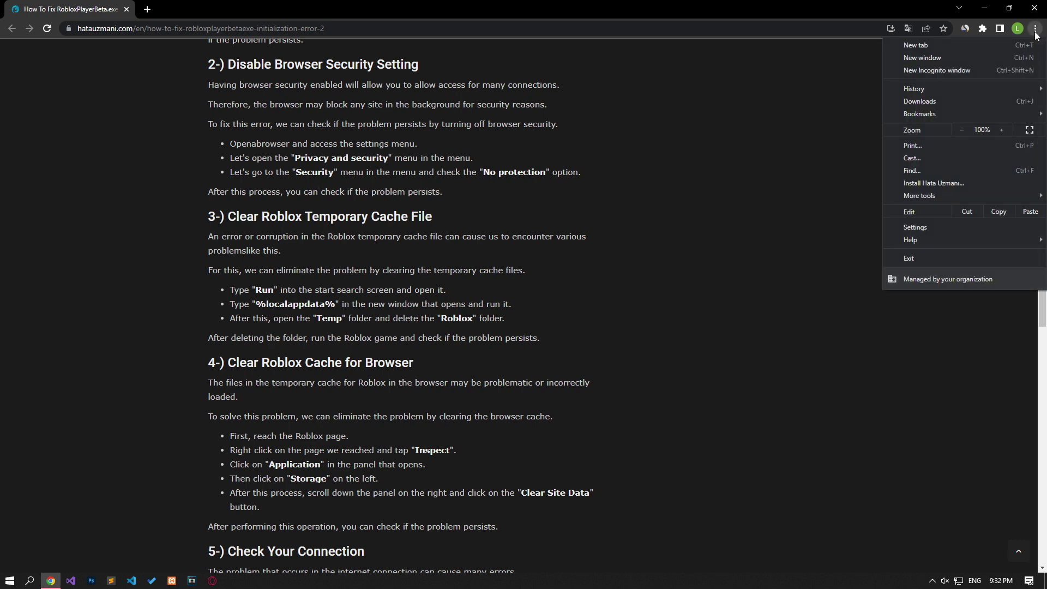
Set Chrome's Safe Browsing to No protection under Privacy and security > Security.
click(913, 228)
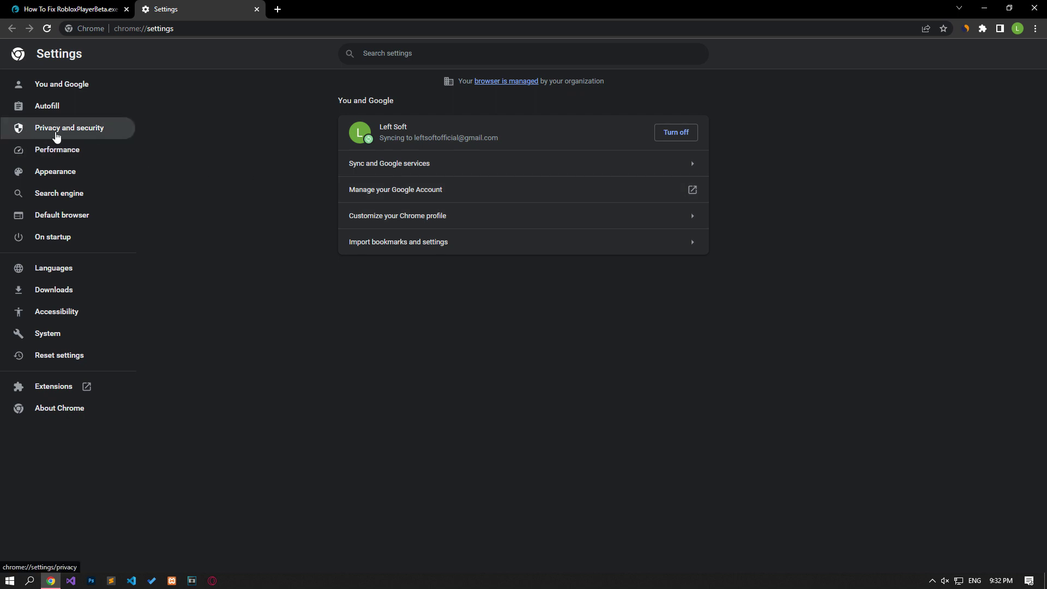
click(56, 136)
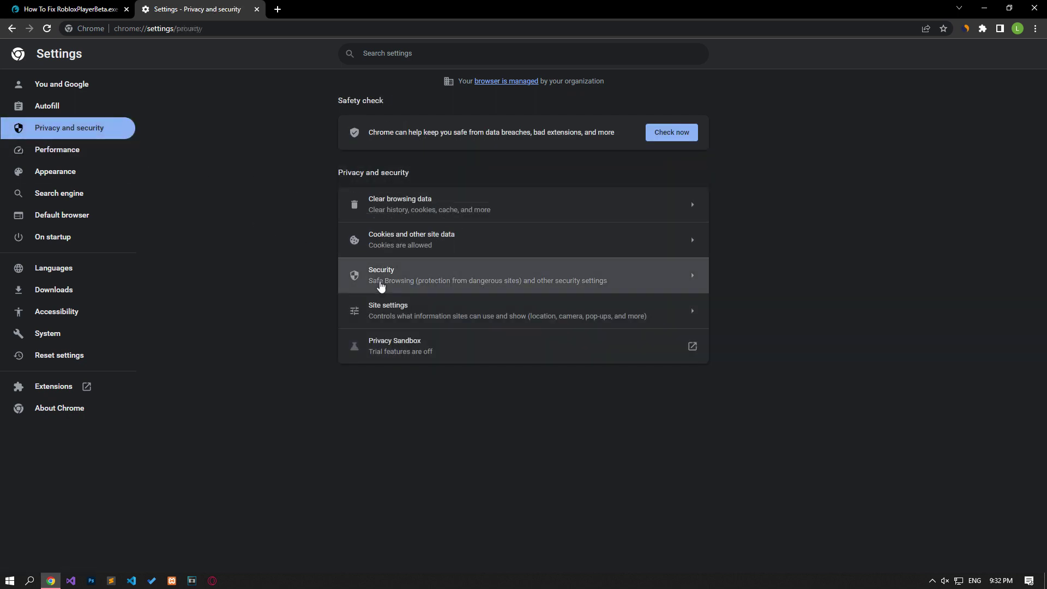
click(380, 286)
click(360, 391)
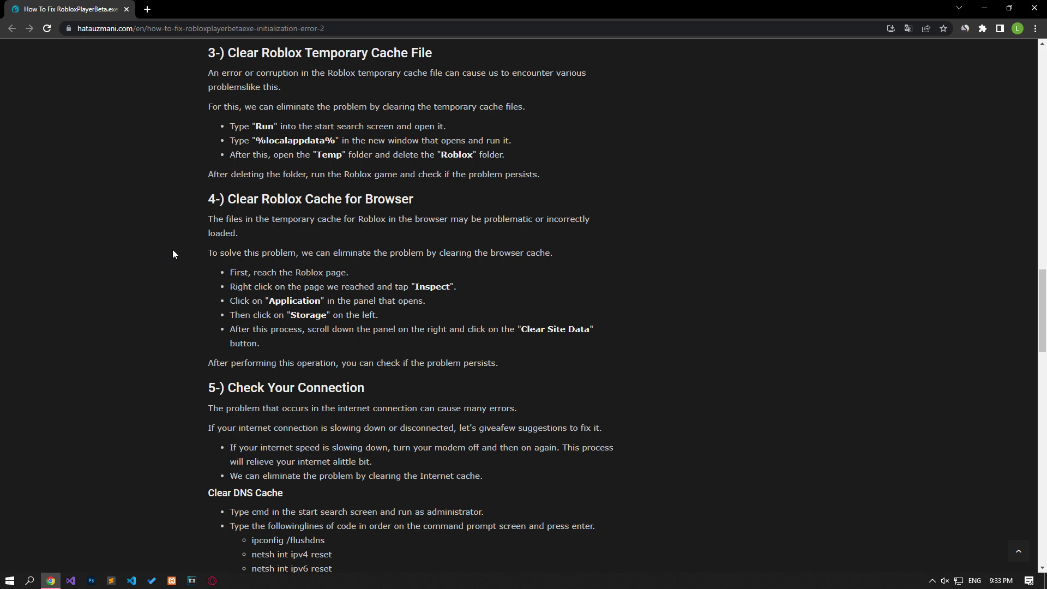
Launch the Run dialog from a Start search for 'run'.
key(super)
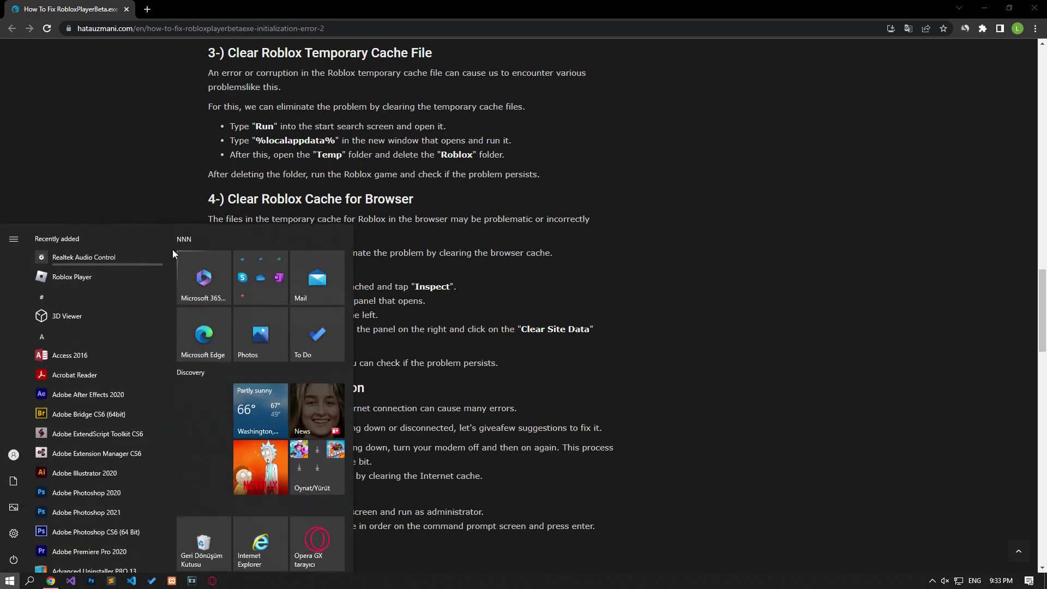
text(eu)
key(BackSpace)
key(BackSpace)
text(run)
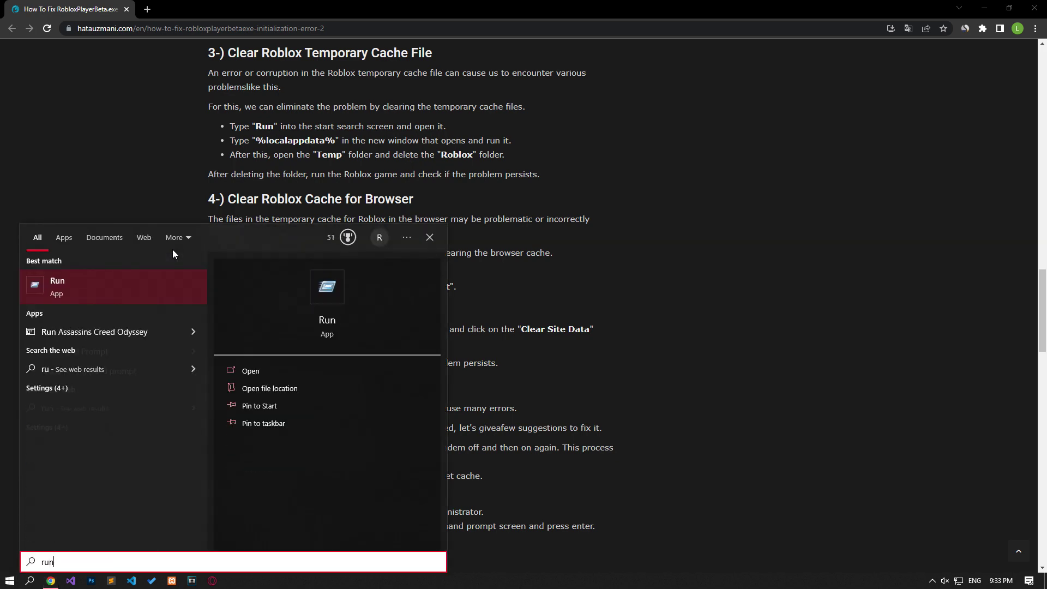
click(155, 277)
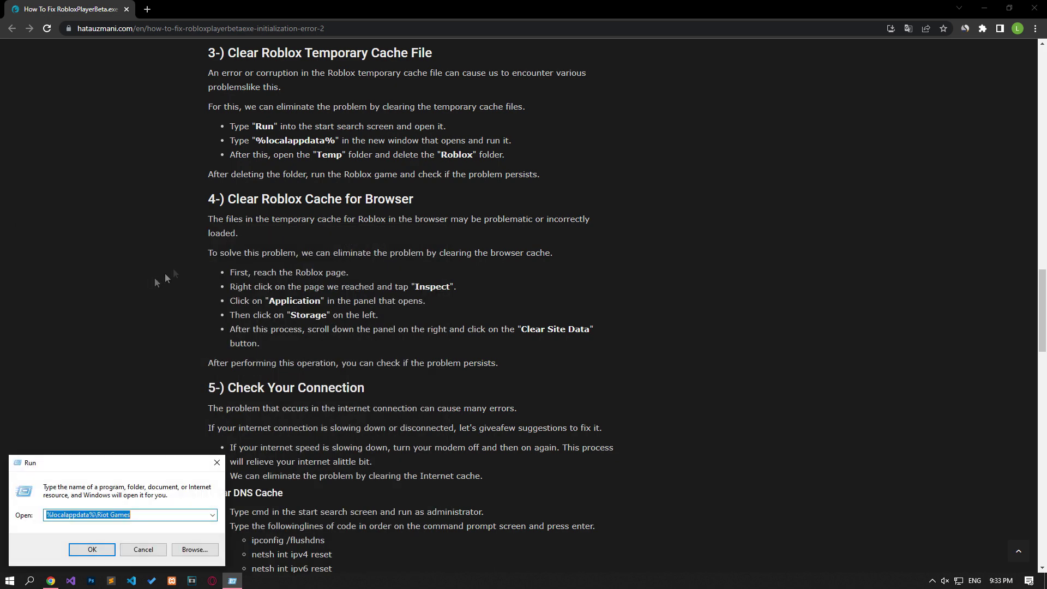
Copy %localappdata% from the article into Run and open that folder.
drag(256, 143, 336, 142)
right_click(331, 142)
click(351, 147)
click(232, 581)
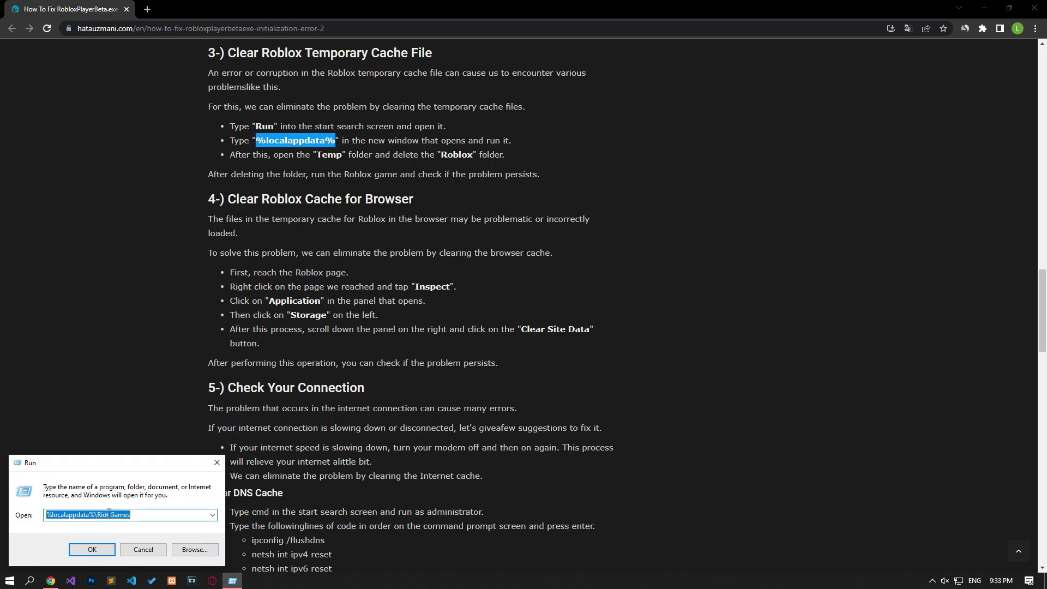
right_click(102, 516)
click(145, 415)
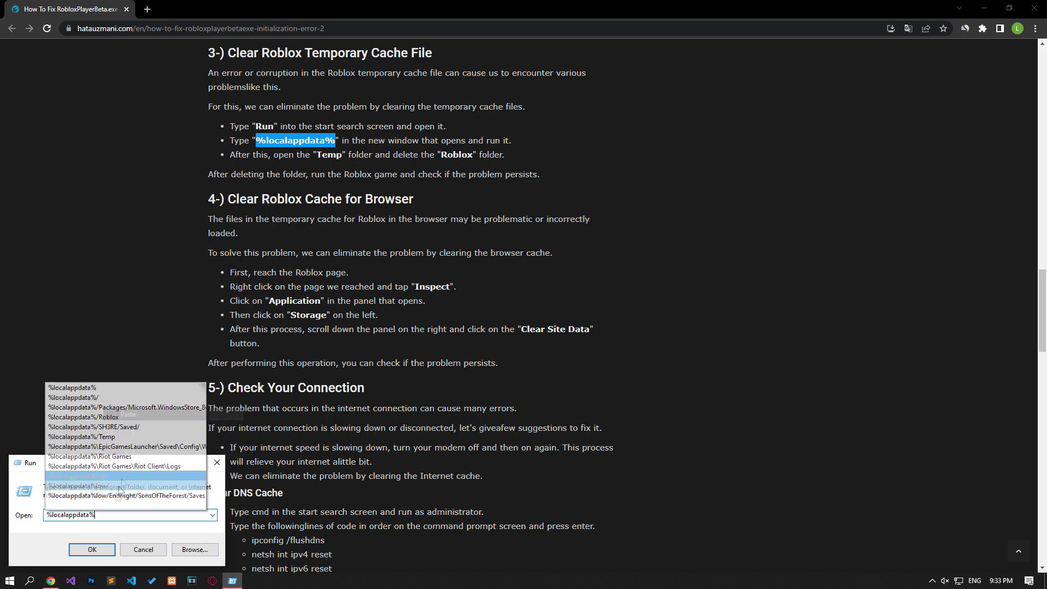
click(99, 549)
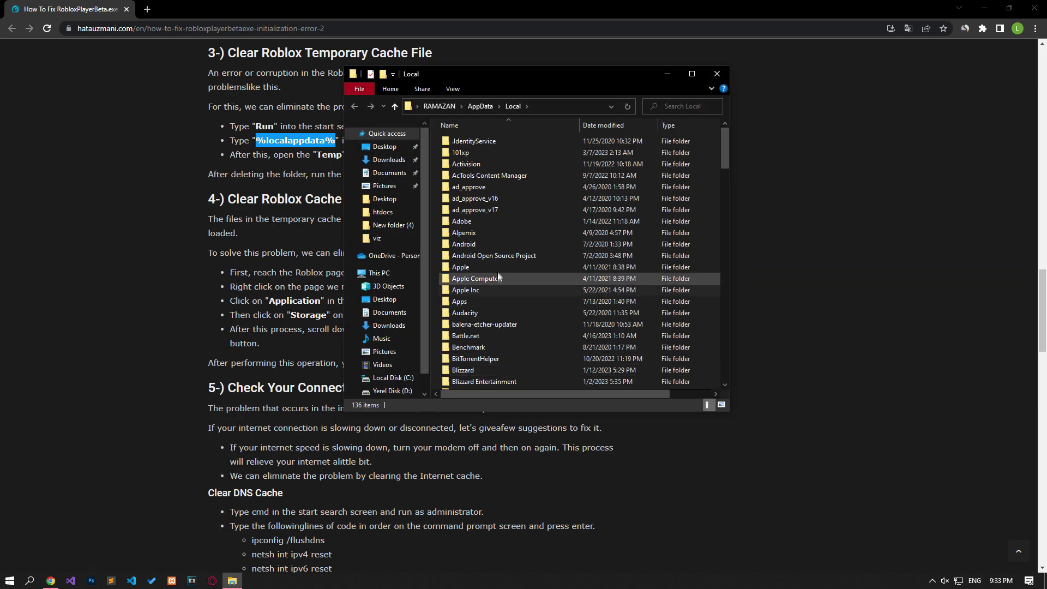
Open AppData Local\Temp and delete its Roblox folder.
key(r)
click(472, 162)
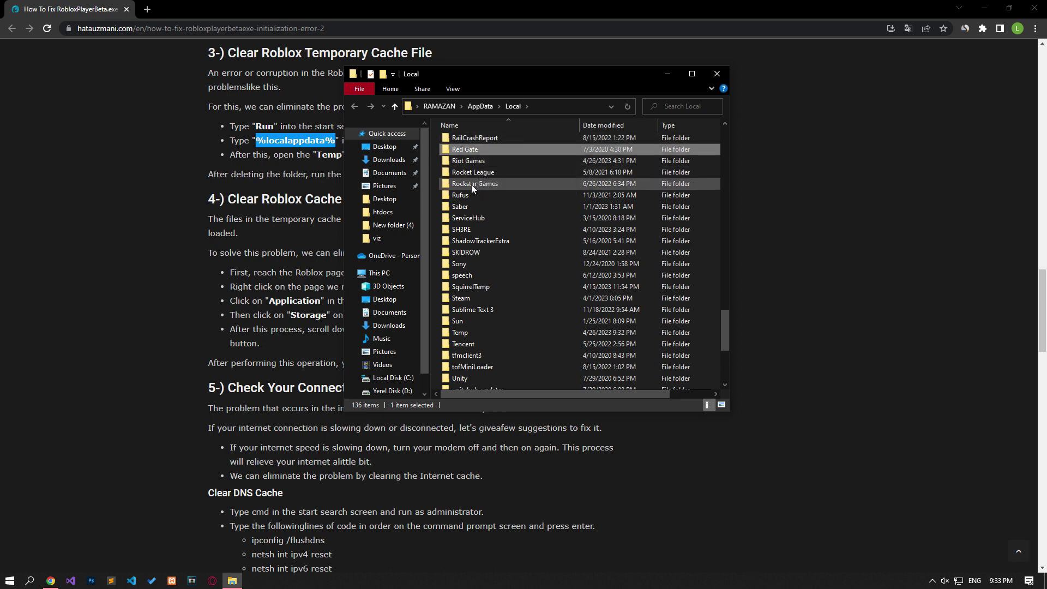
key(r)
key(r)
key(r)
key(r)
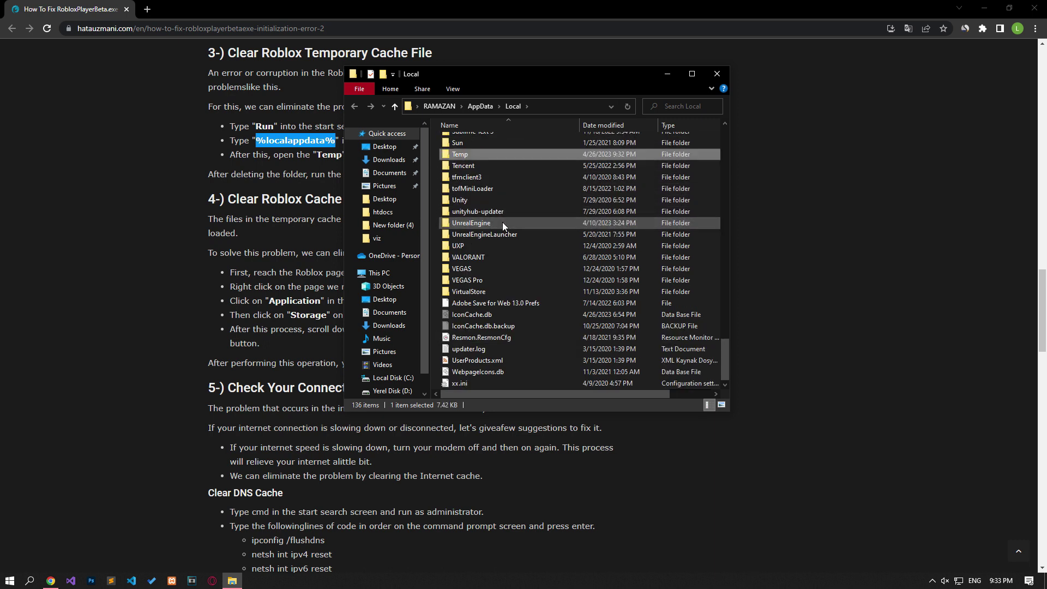
double_click(460, 155)
key(r)
key(r)
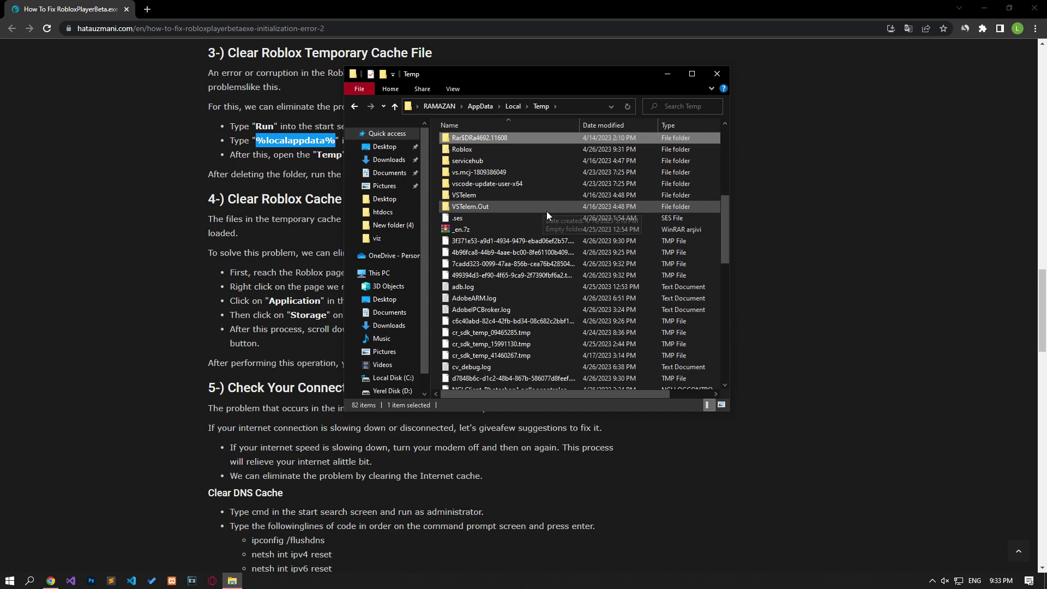
right_click(476, 151)
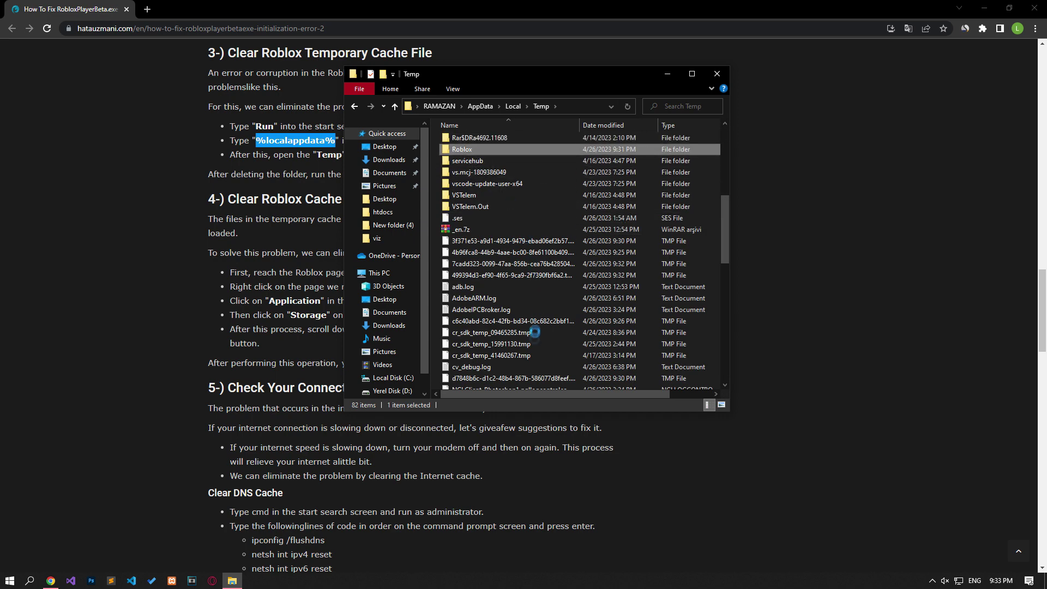
click(544, 427)
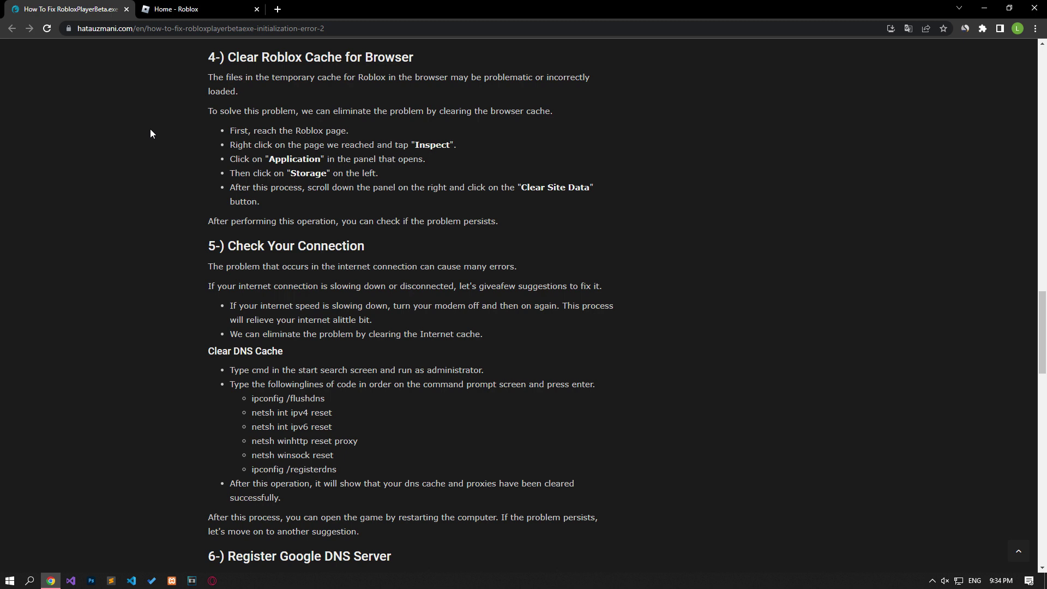
Clear the Roblox site's data from the DevTools Application panel, then reload the Roblox page.
click(185, 11)
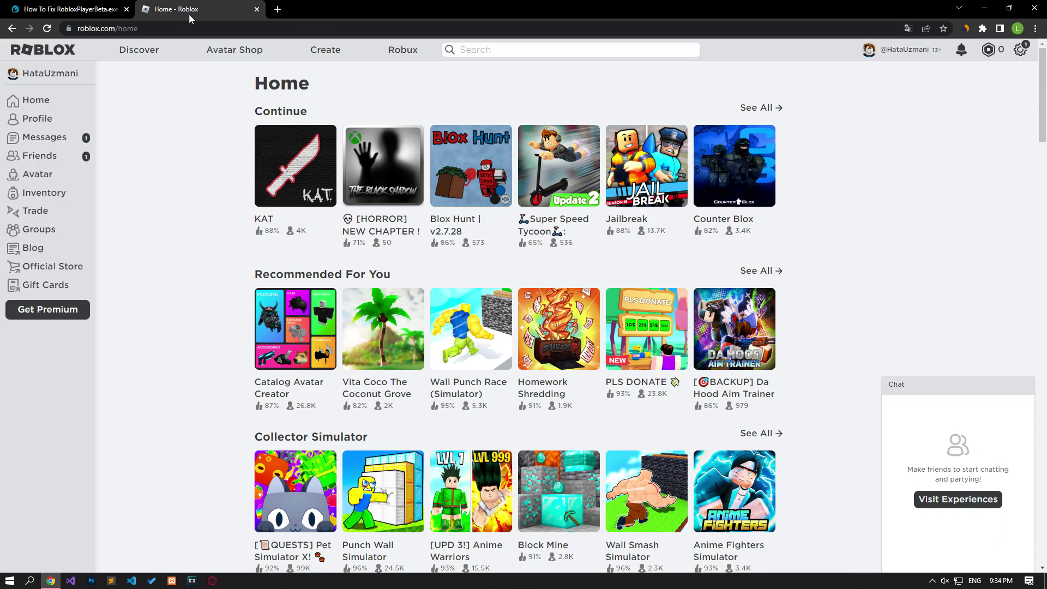
right_click(178, 163)
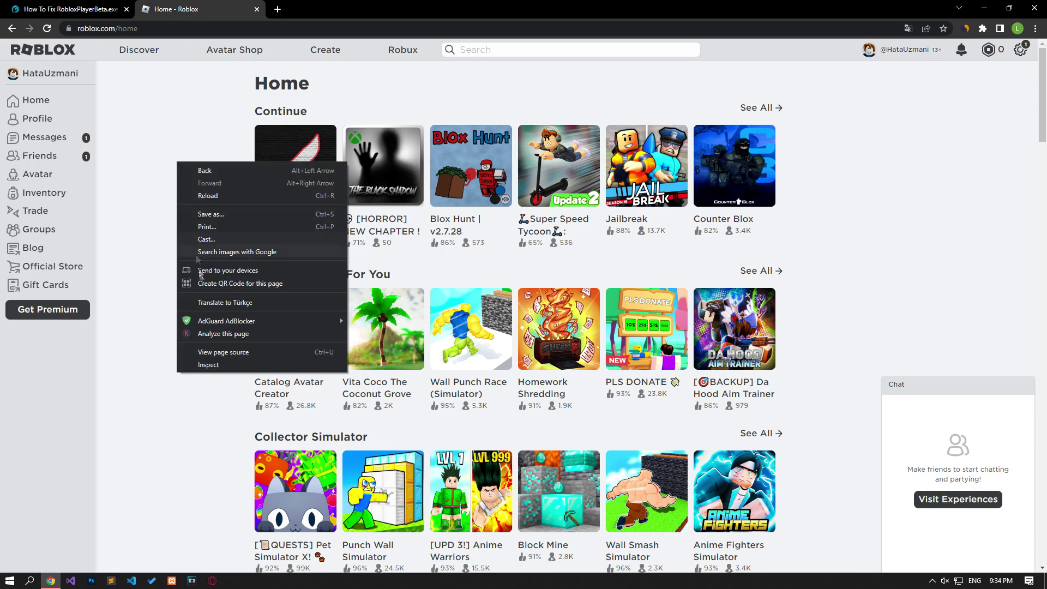
click(213, 364)
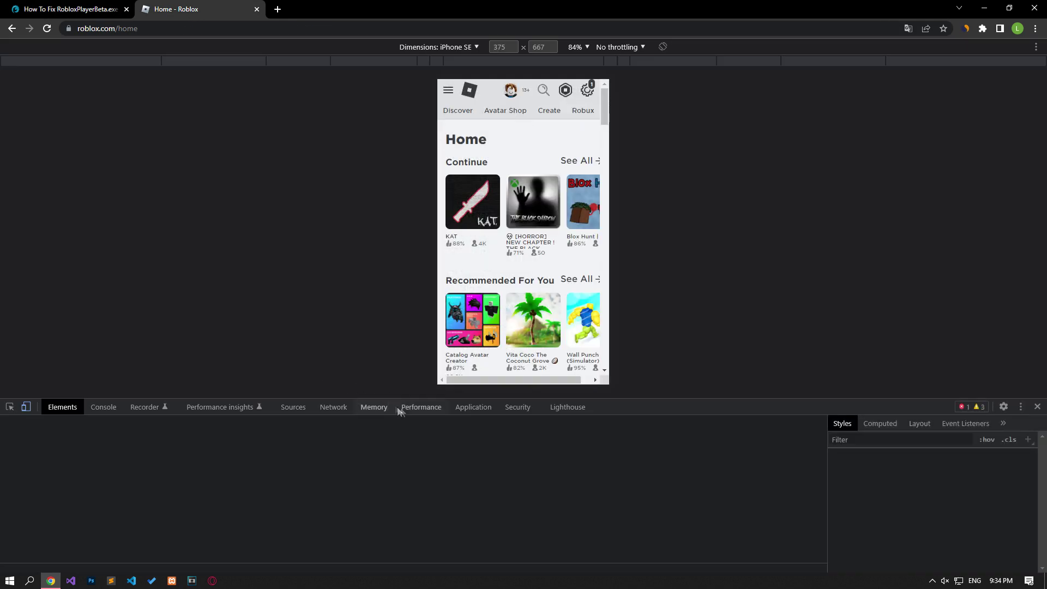
click(470, 407)
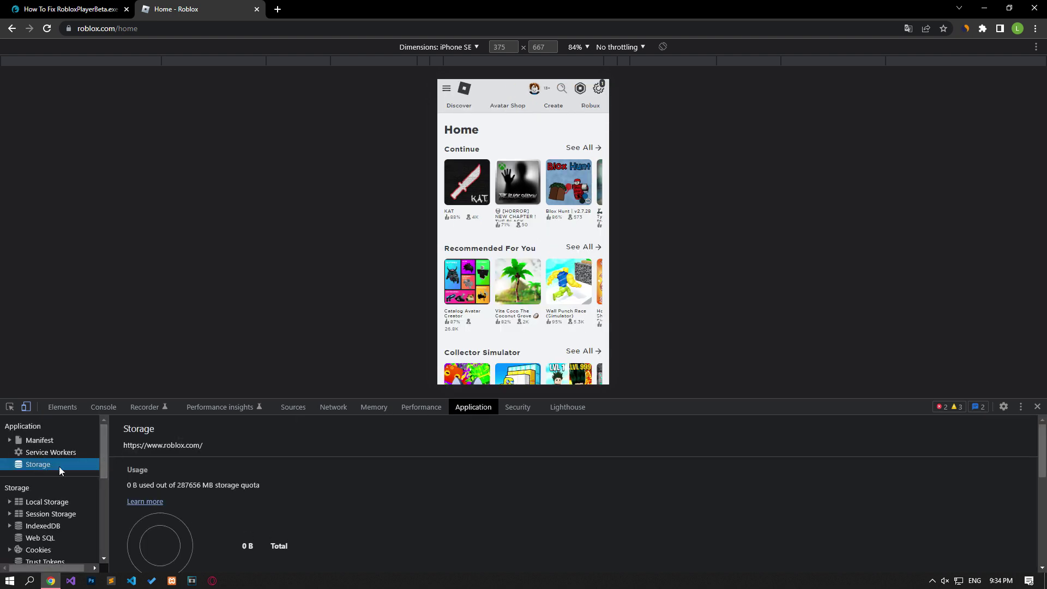
scroll(218, 474, down, 5)
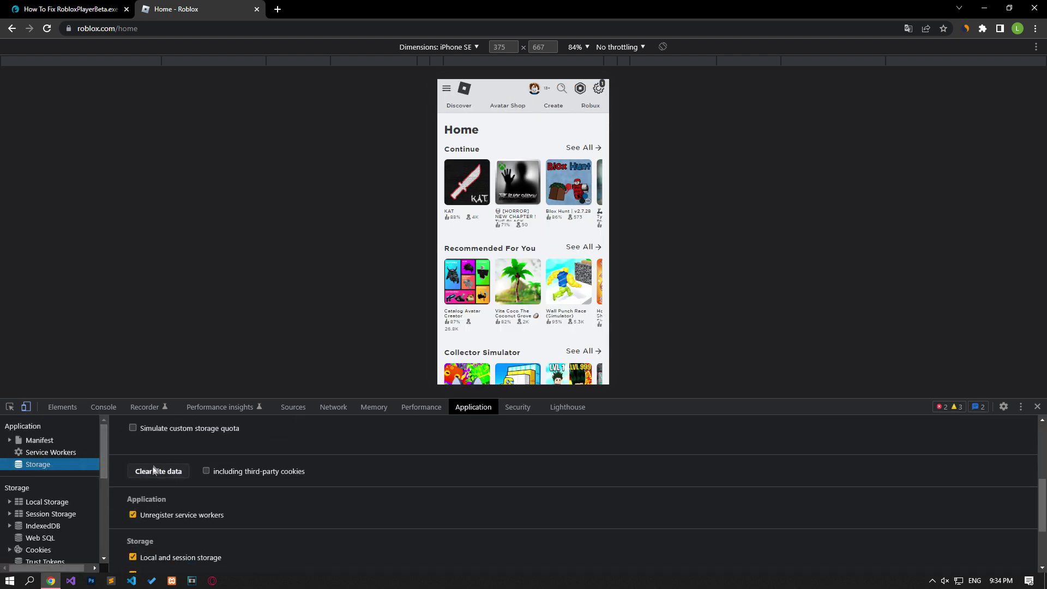
click(161, 472)
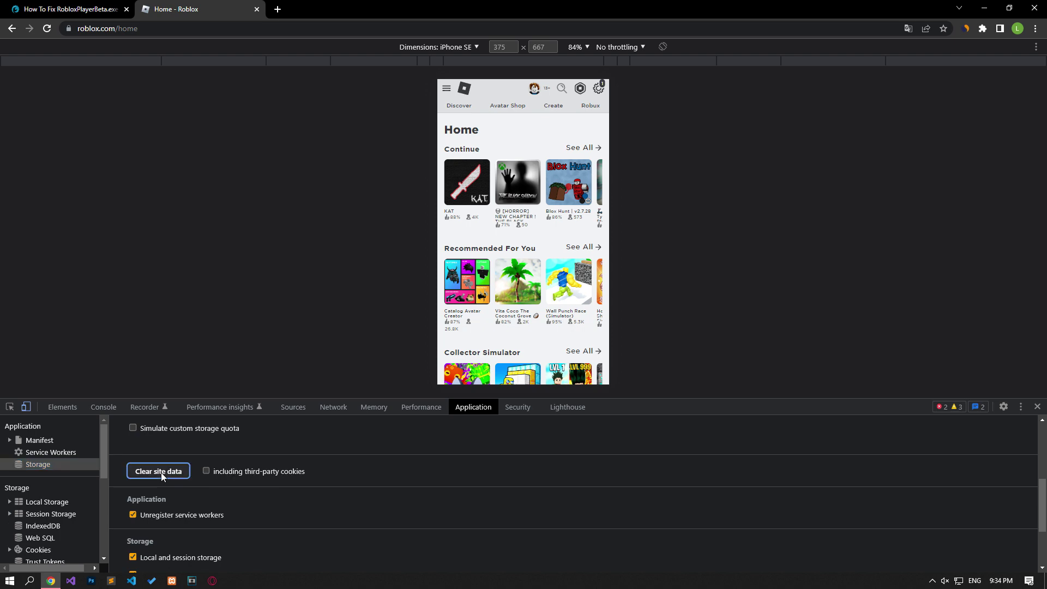
click(1037, 406)
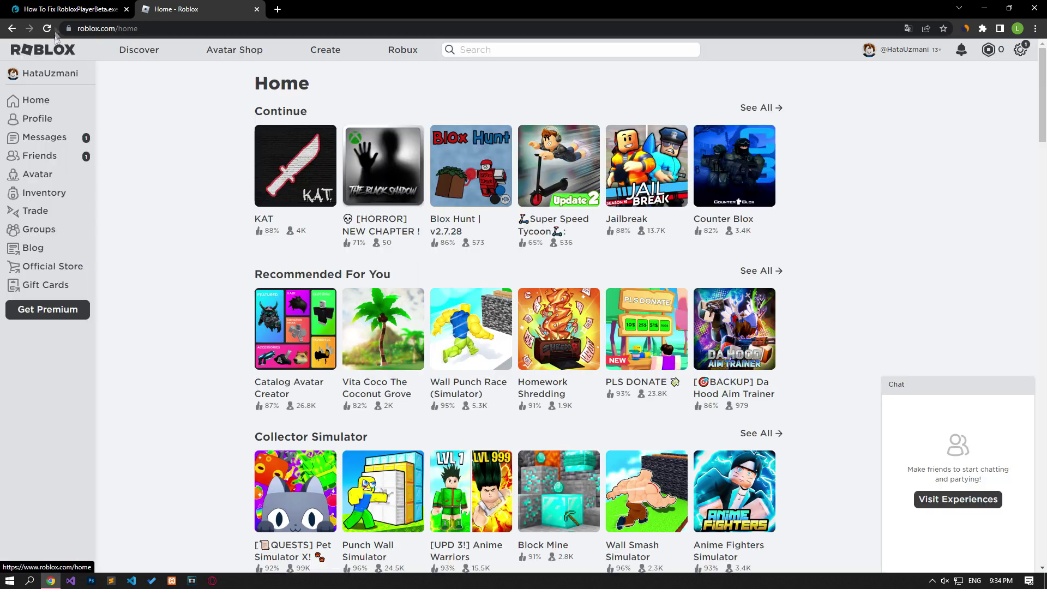
click(47, 29)
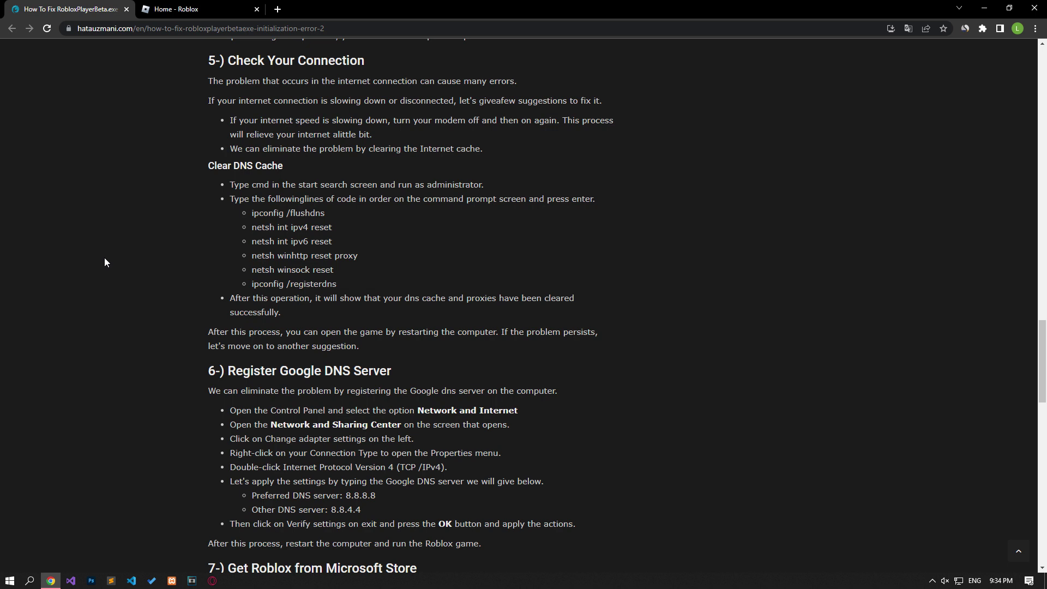
Open the Ethernet connection's properties via Control Panel's Network and Sharing Center.
key(super)
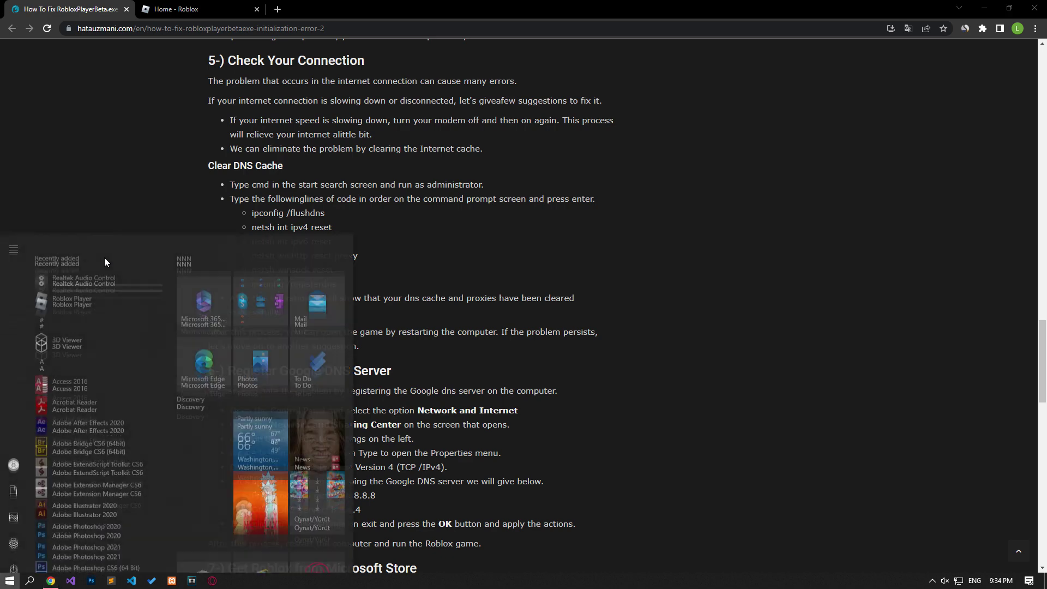
text(c)
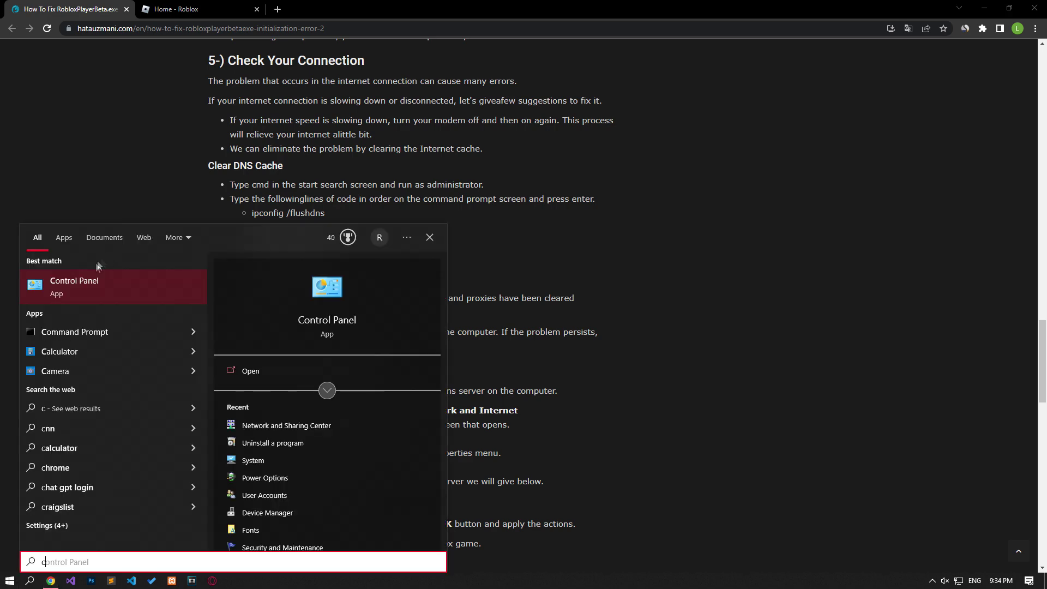
click(78, 293)
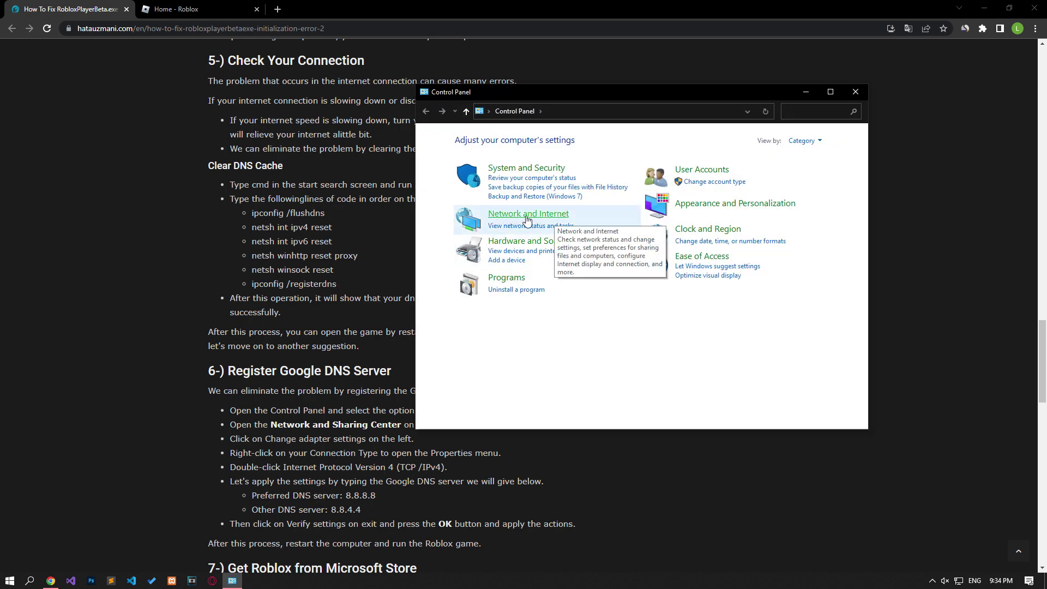
click(546, 217)
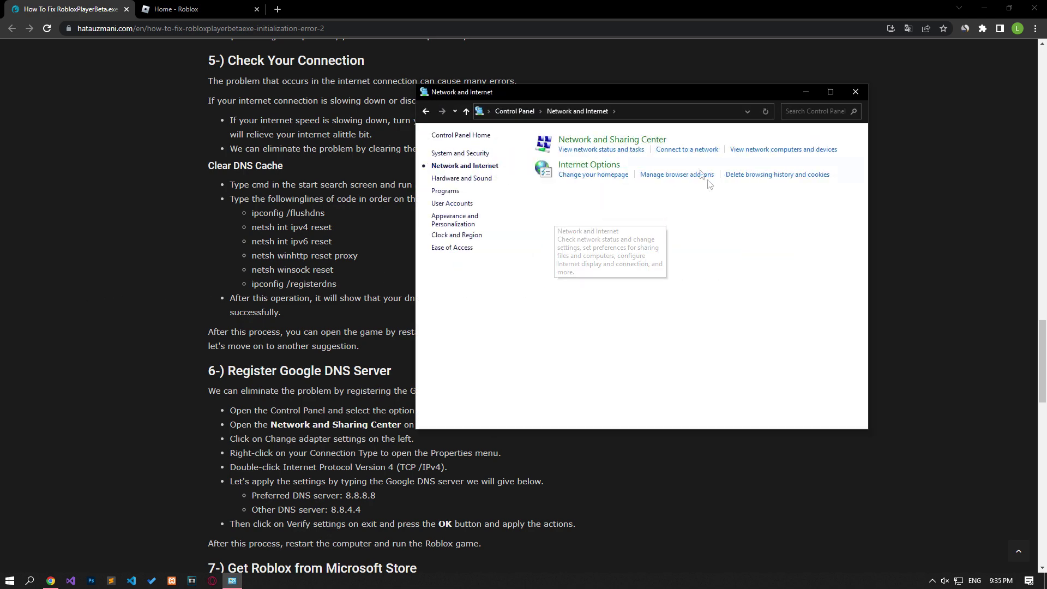
click(663, 141)
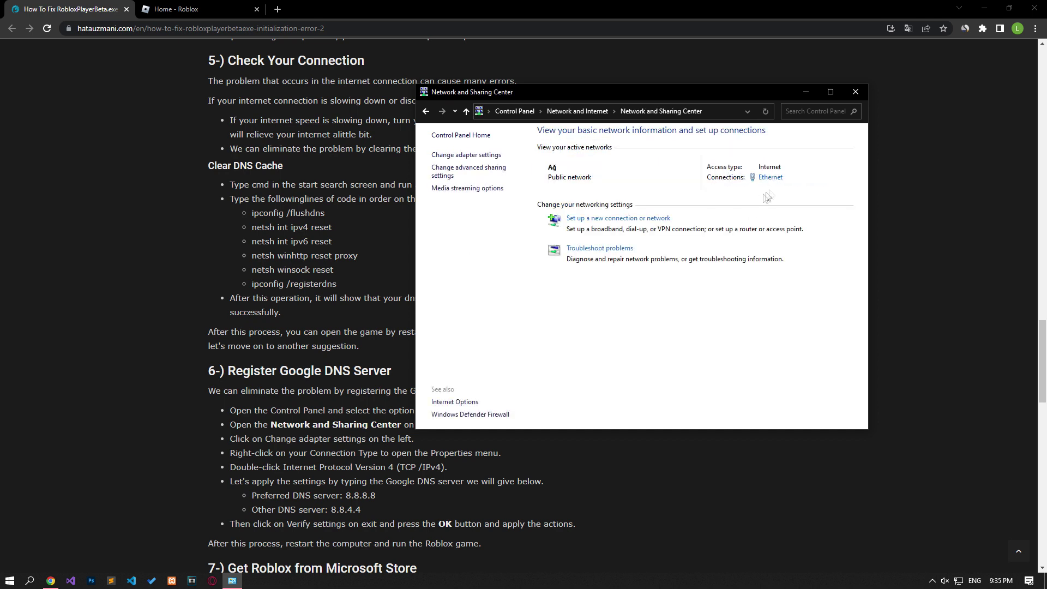
click(770, 177)
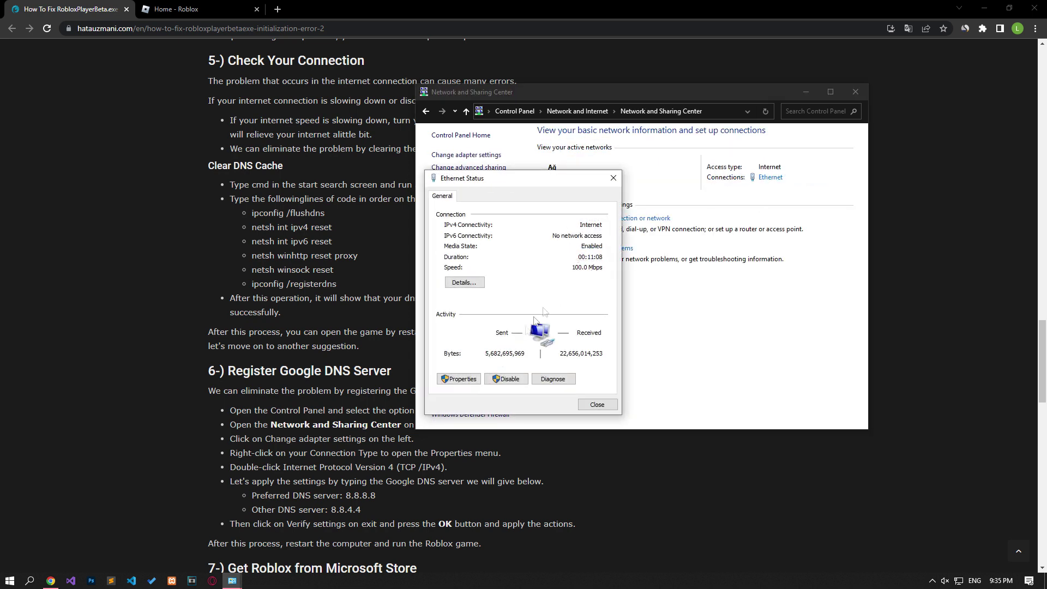
click(463, 377)
Set the TCP/IPv4 DNS servers manually to Google DNS 8.8.8.8 and 8.8.4.4.
click(504, 314)
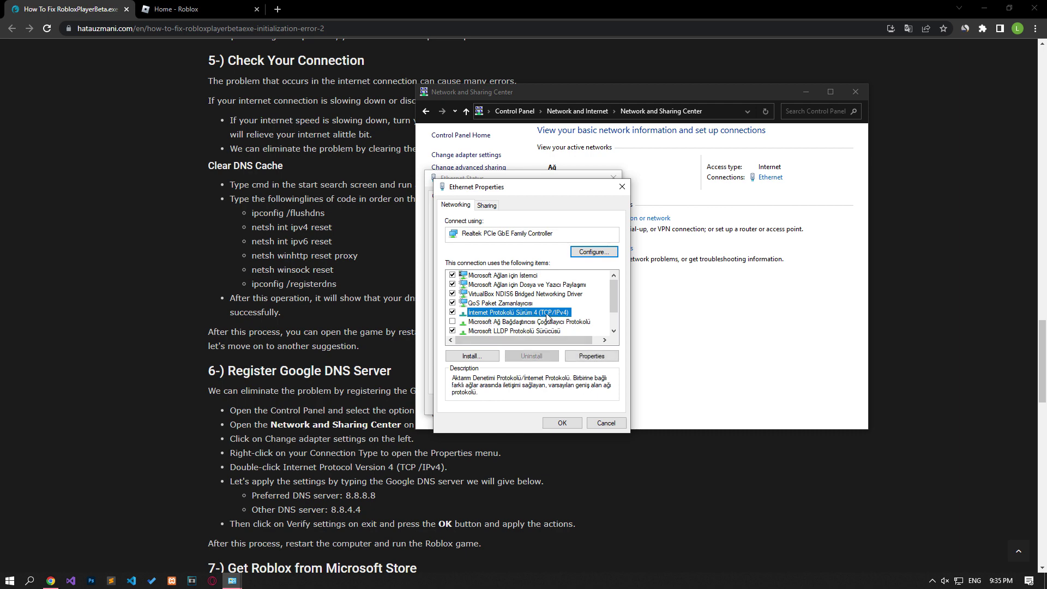
double_click(551, 319)
click(502, 382)
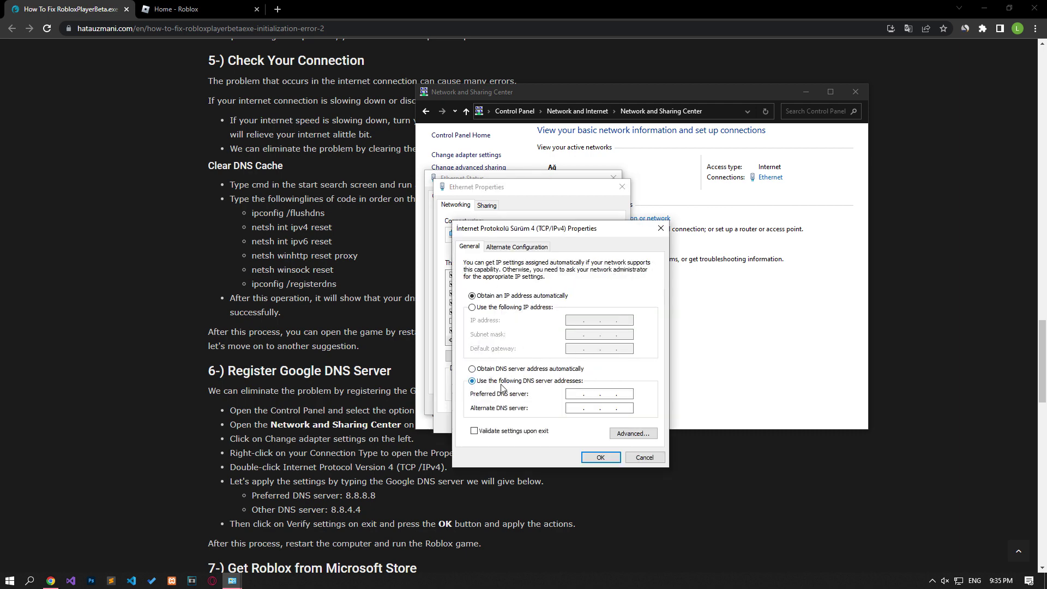
text(8.8.8)
click(603, 461)
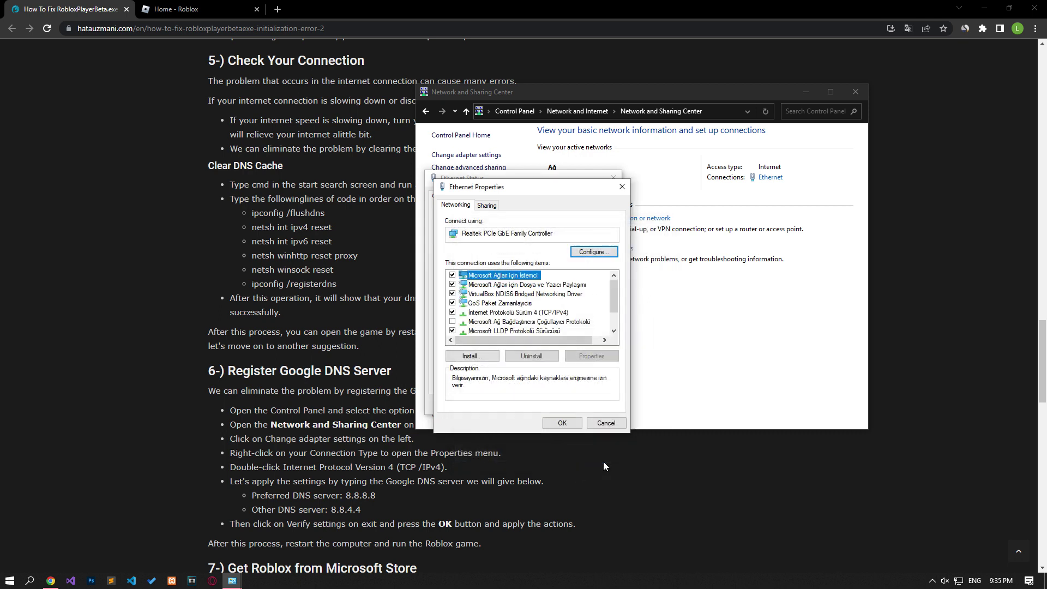
Uncheck TCP/IPv6, apply the Ethernet changes and close the network windows.
scroll(518, 316, down, 1)
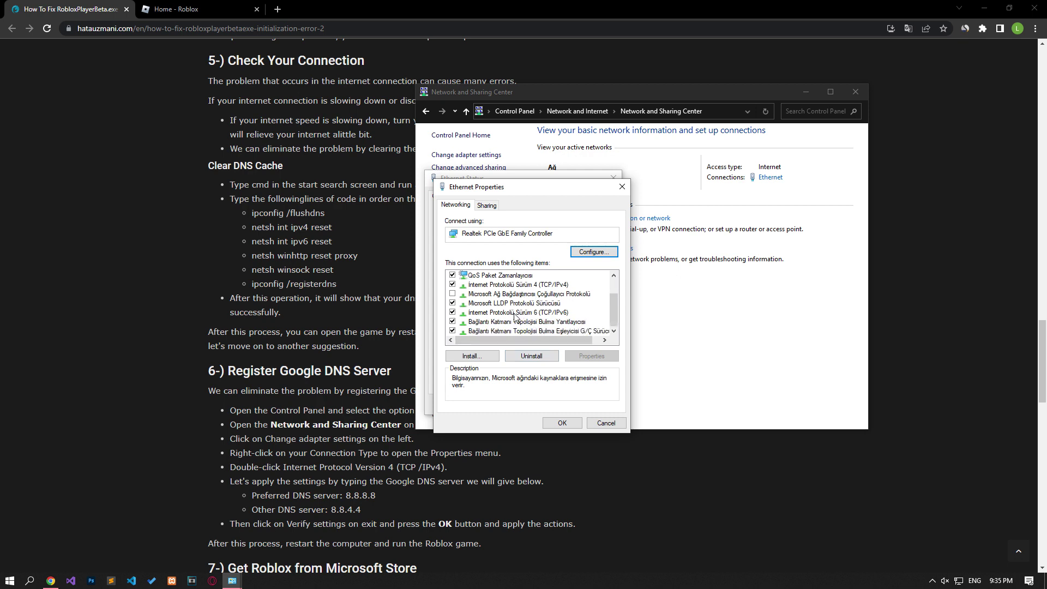
click(516, 315)
click(452, 312)
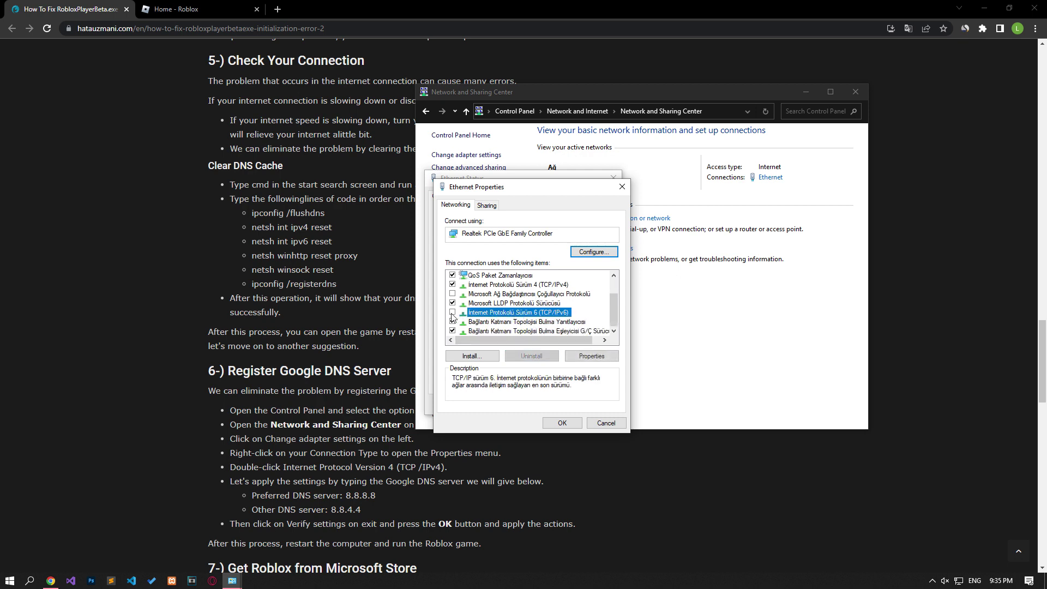
click(562, 424)
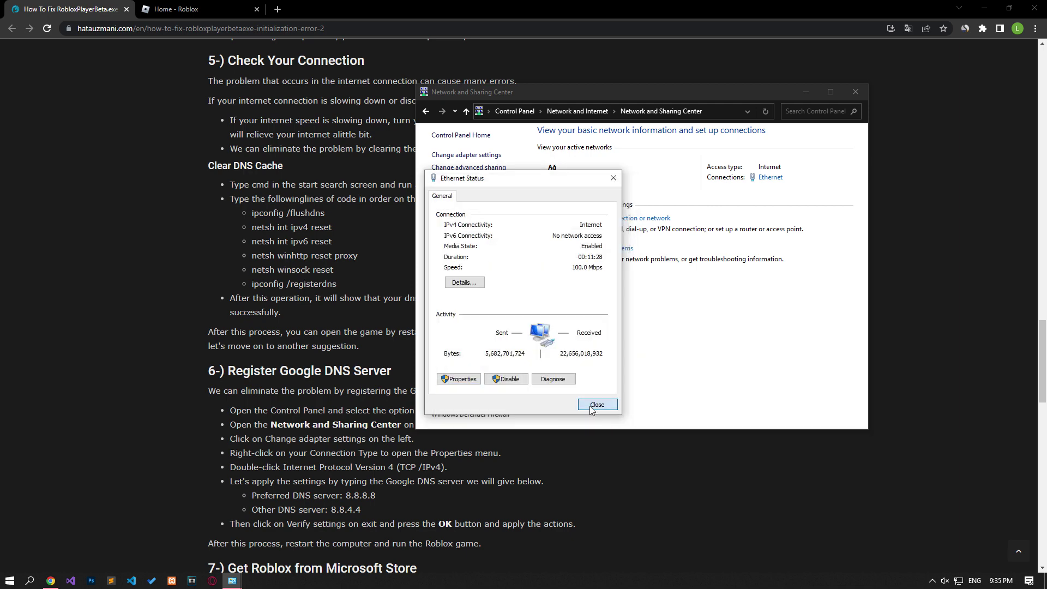
click(597, 404)
click(855, 92)
click(10, 580)
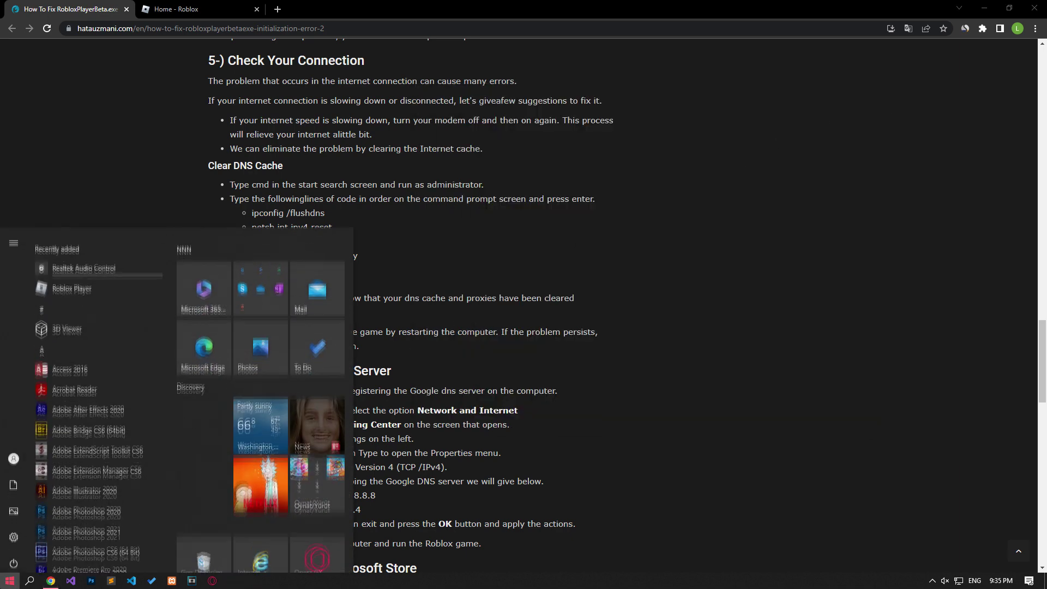
Launch Command Prompt as administrator and place it beside the article.
text(cmd)
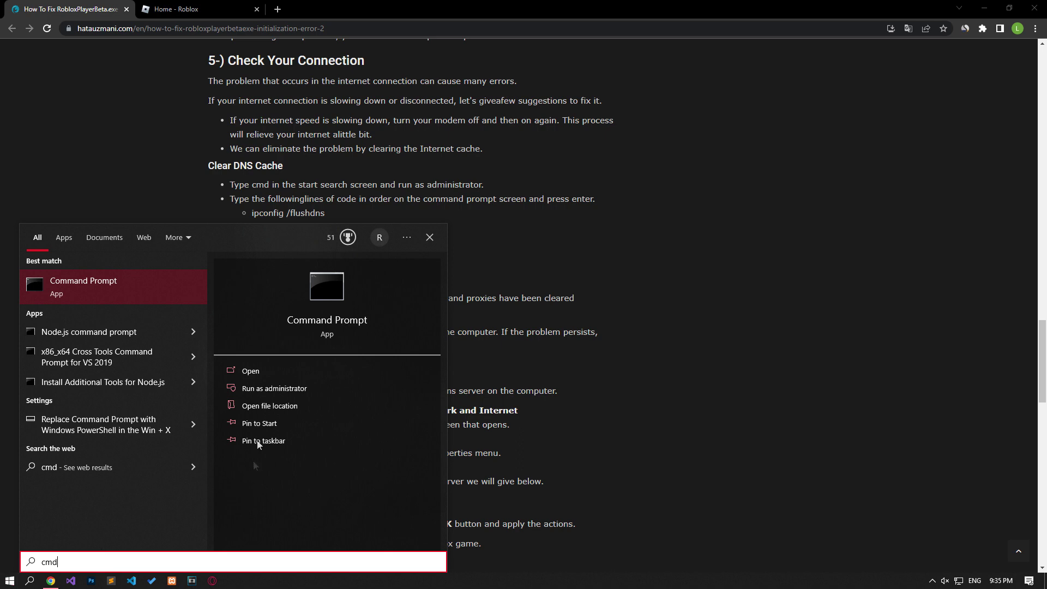
click(279, 388)
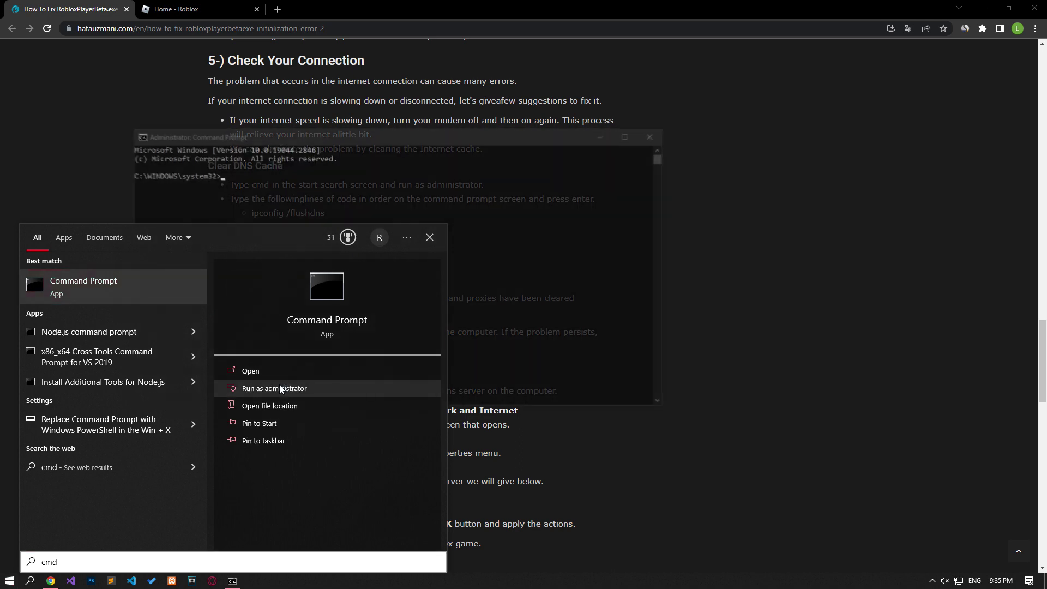
drag(289, 137, 575, 131)
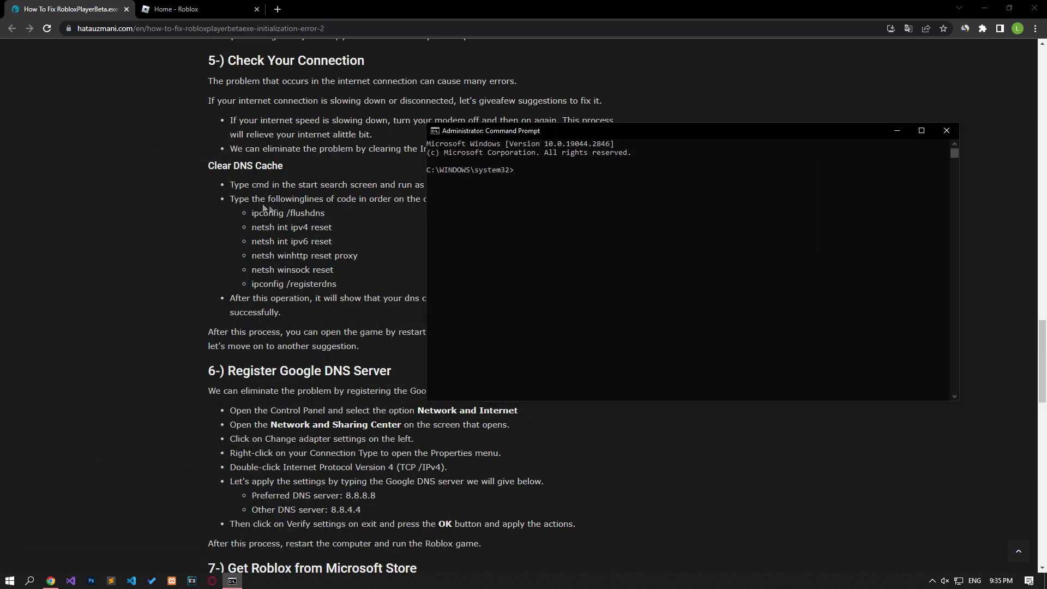
Run the flushdns, netsh ipv4/ipv6/winhttp/winsock reset and registerdns commands, then close the console.
click(264, 207)
triple_click(289, 213)
drag(252, 227, 316, 227)
triple_click(307, 242)
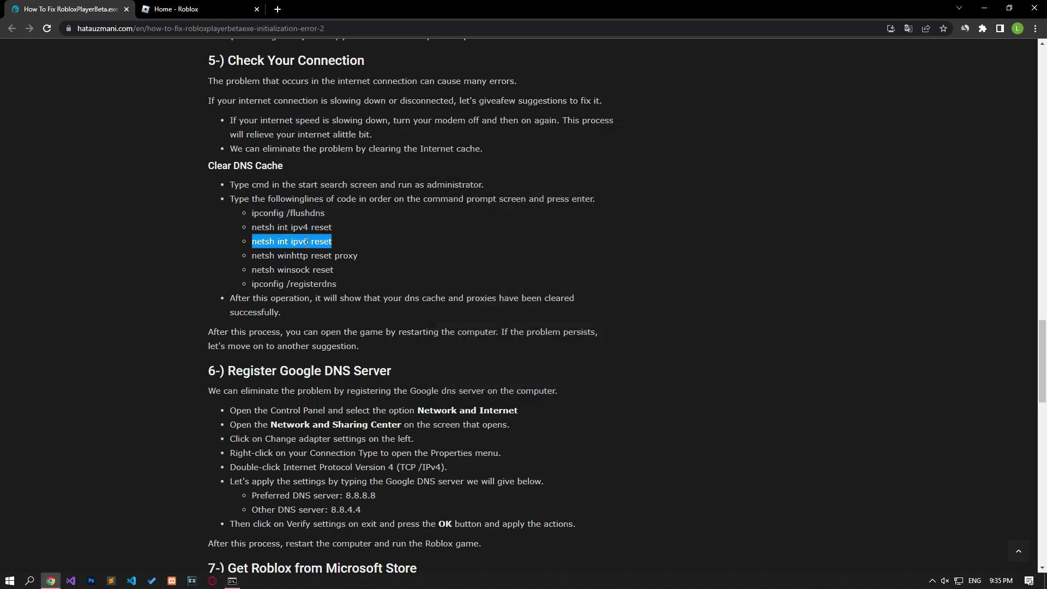
triple_click(305, 255)
triple_click(292, 269)
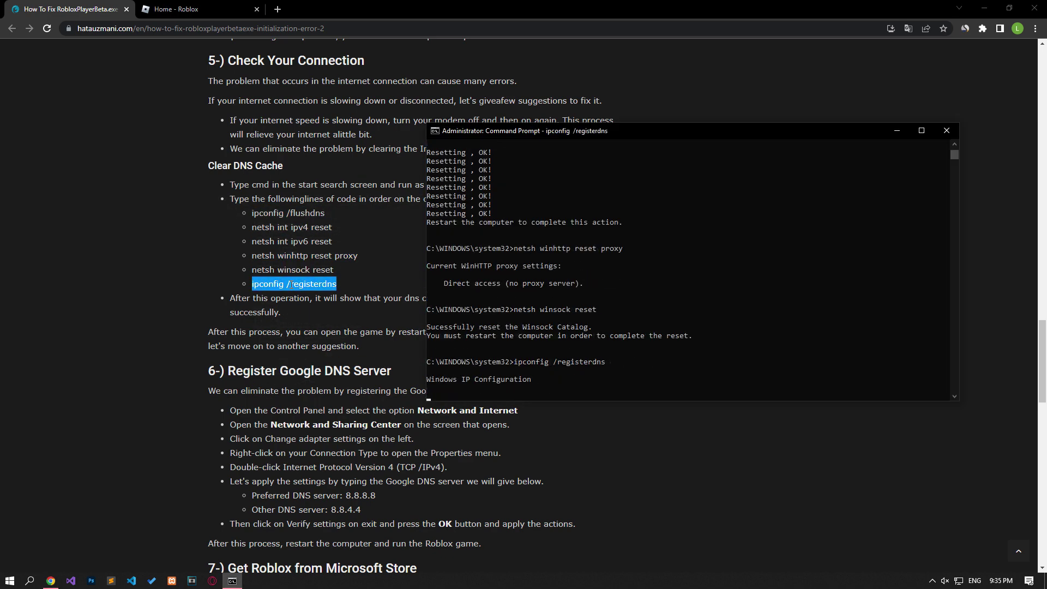
click(946, 130)
Check the Start menu's power options, then dismiss it without restarting.
click(10, 580)
click(14, 558)
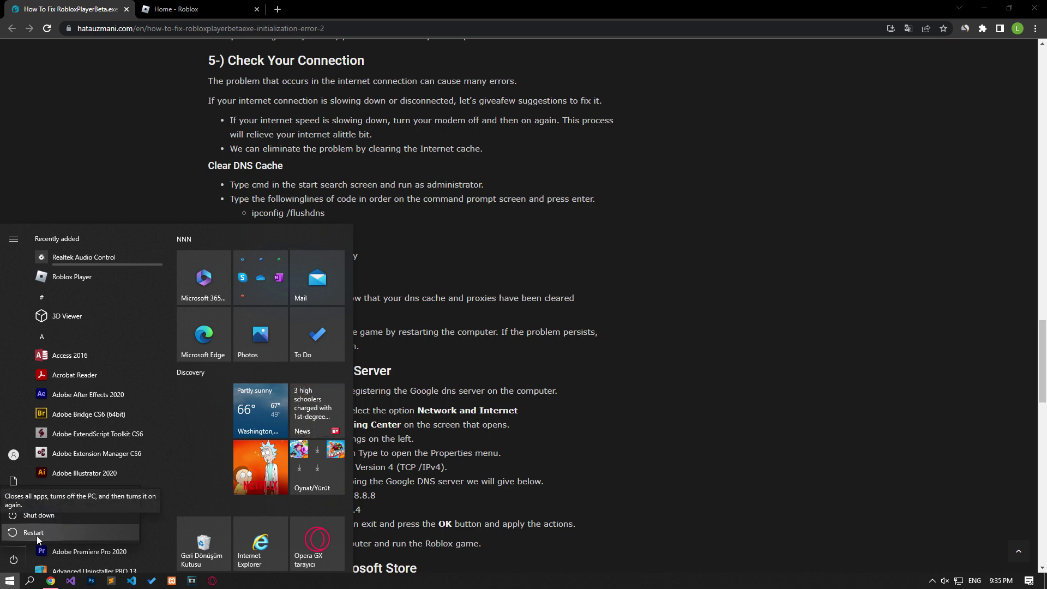
click(174, 220)
scroll(174, 220, down, 4)
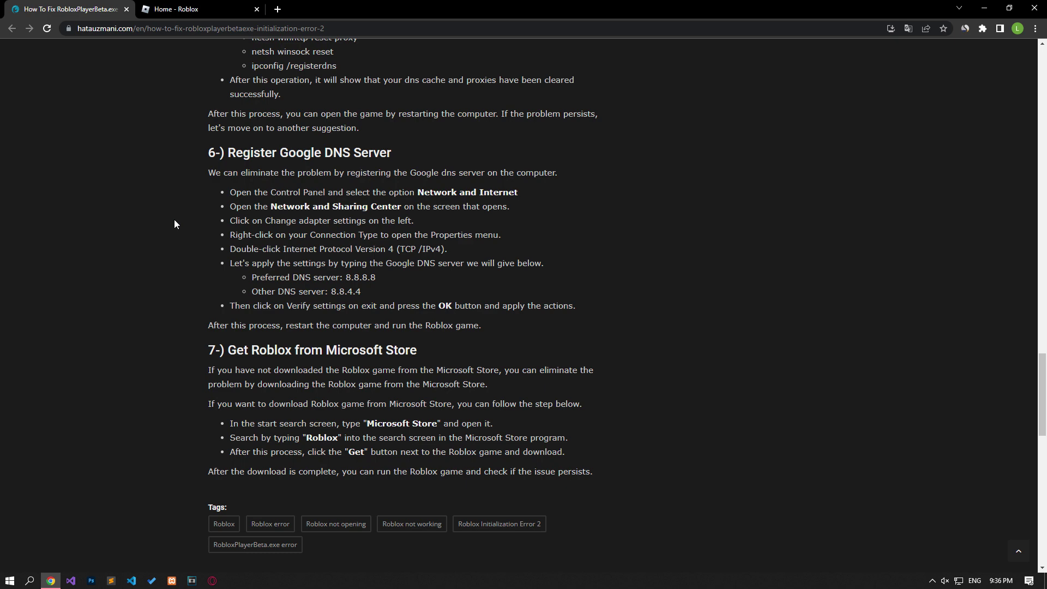
Open the %localappdata% folder through the Run dialog.
key(super)
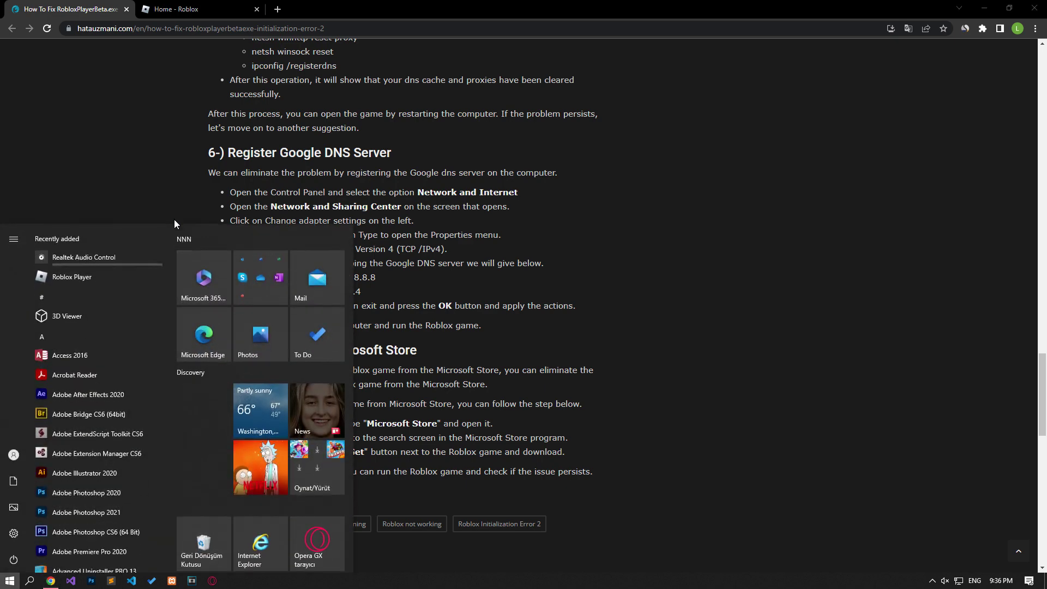
text(run)
click(107, 282)
click(115, 514)
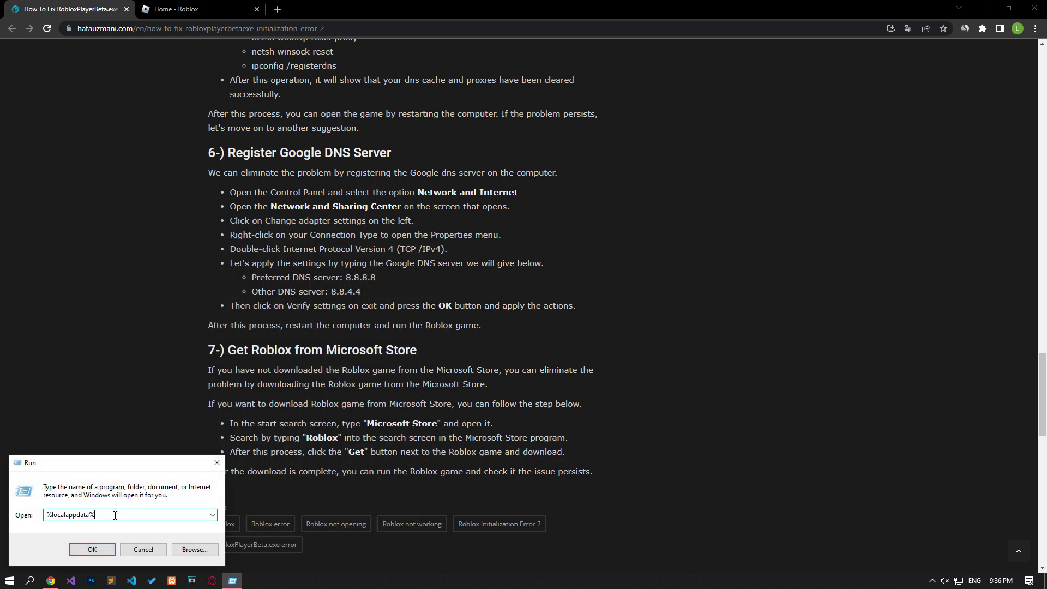
click(96, 548)
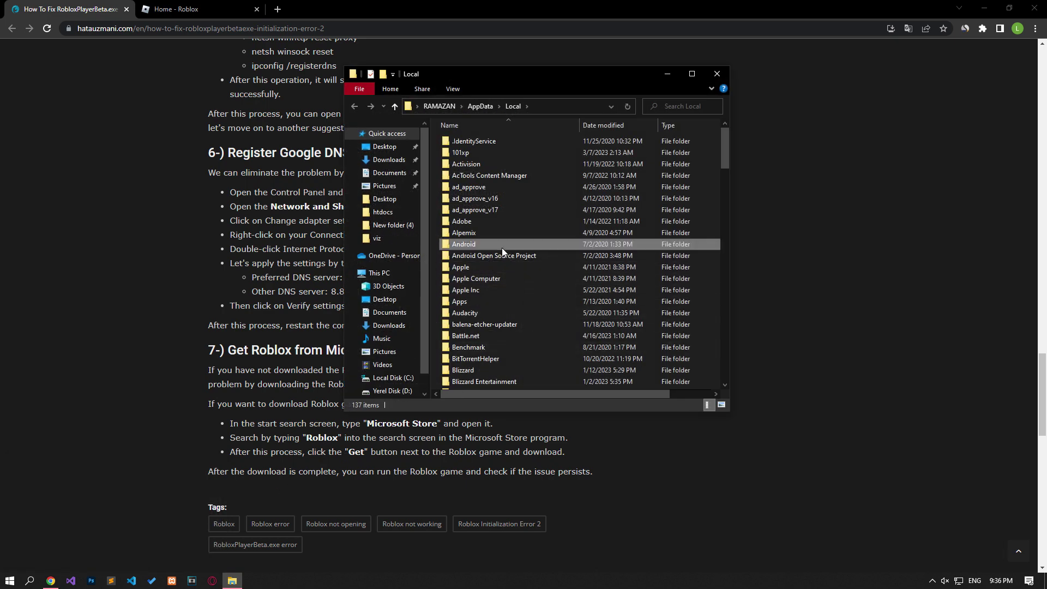
Delete the Roblox folder from AppData Local and close the Explorer window.
scroll(501, 248, down, 20)
click(463, 172)
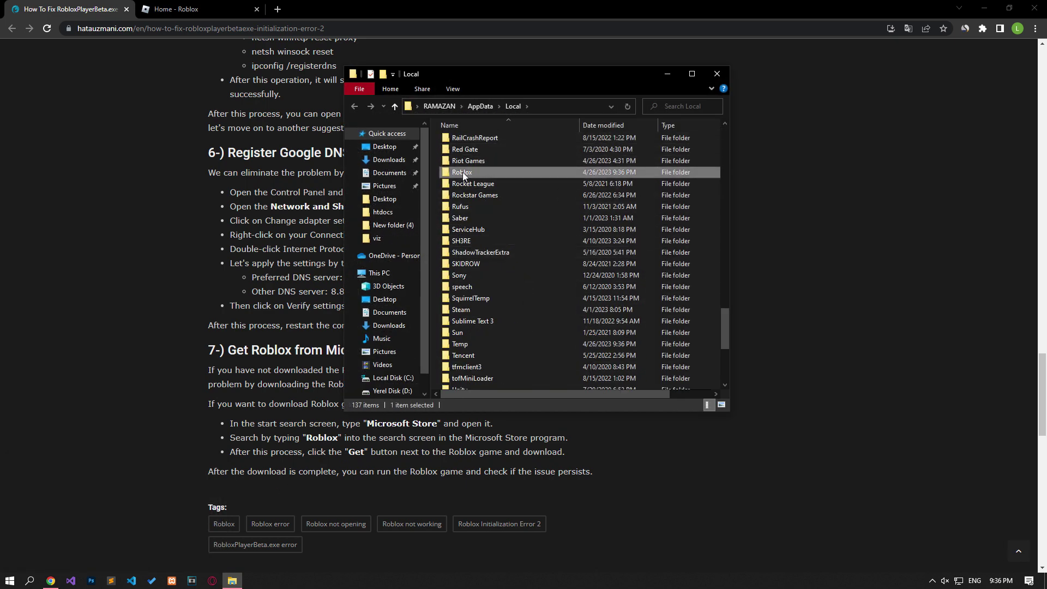
right_click(473, 174)
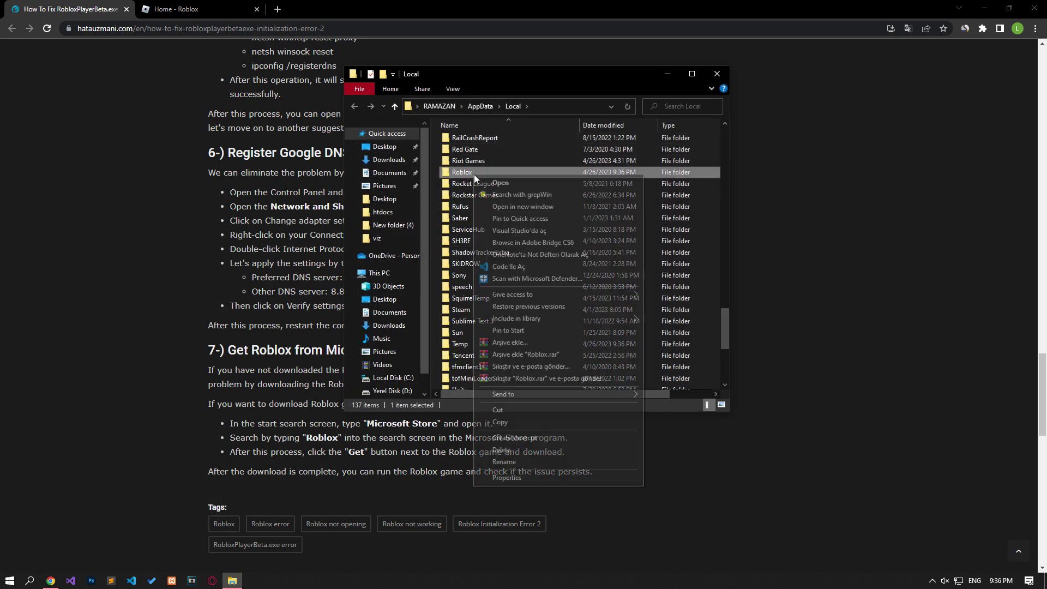
click(509, 450)
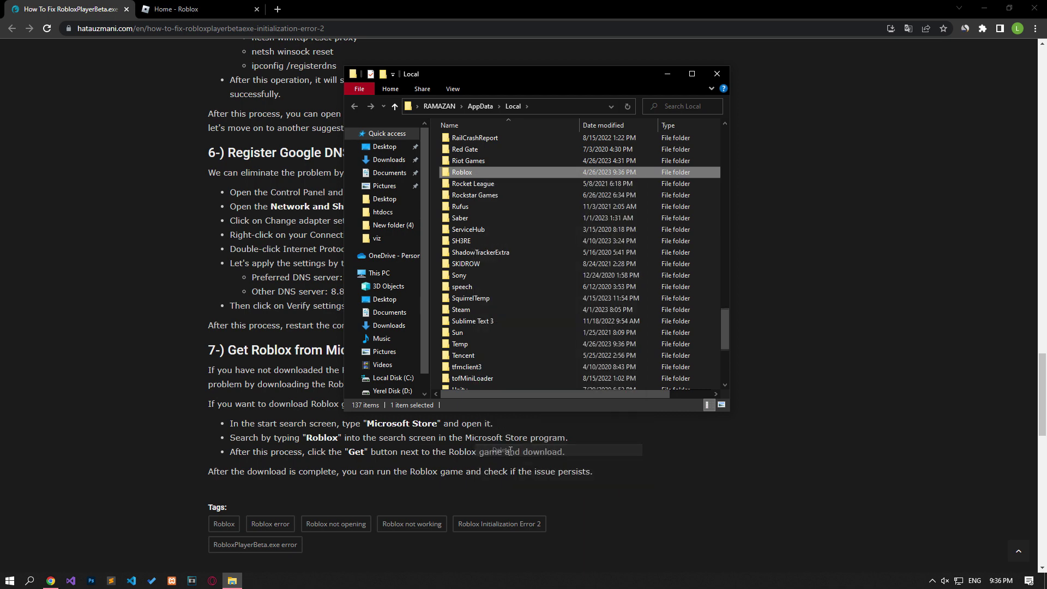
click(716, 73)
click(169, 10)
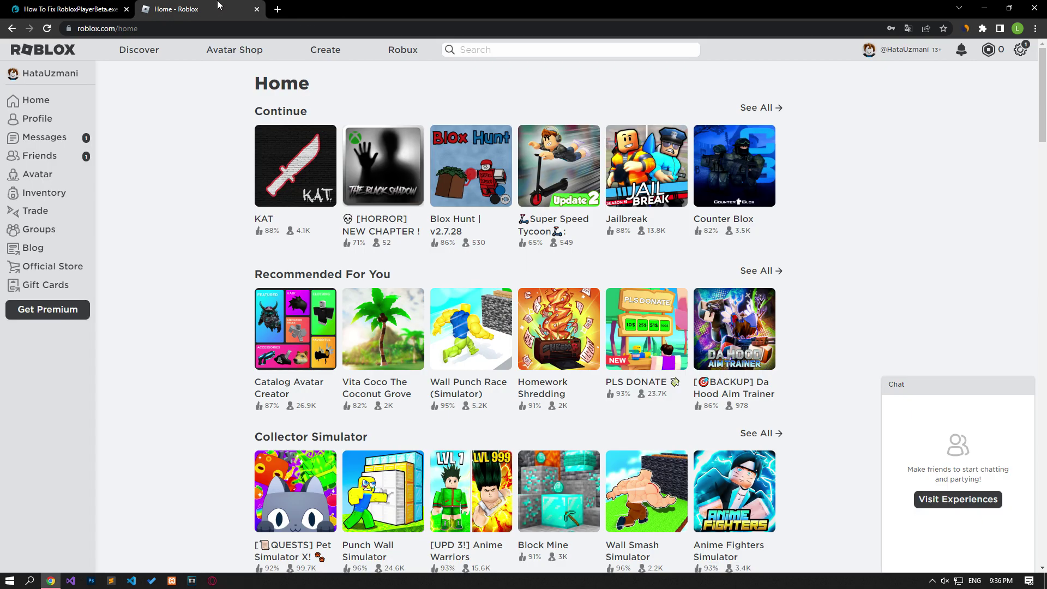
Reinstall Roblox through KAT's Play prompt and the downloaded installer, then close the KAT tab.
click(283, 170)
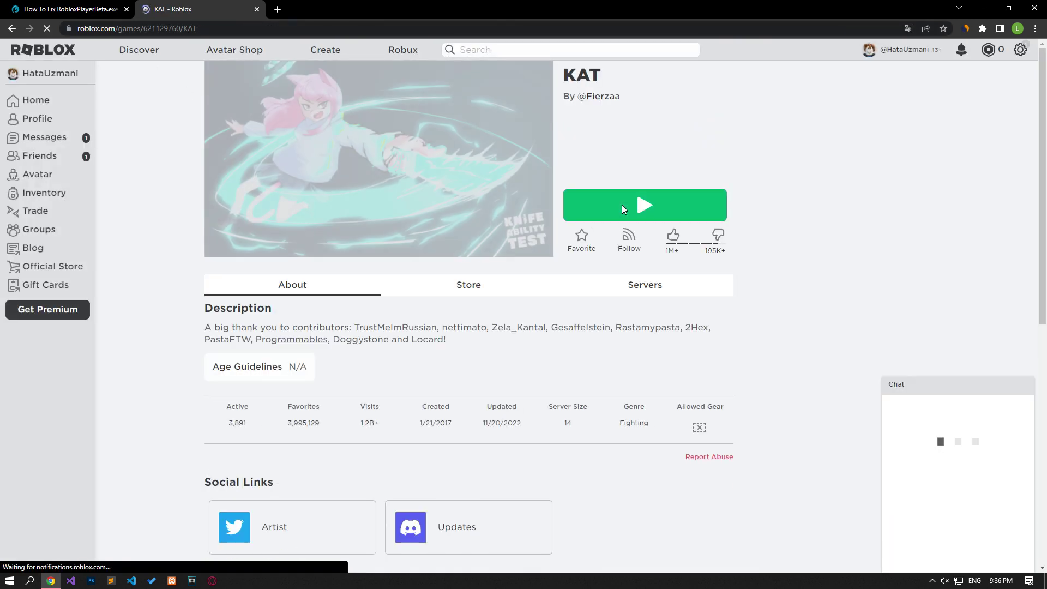
click(622, 205)
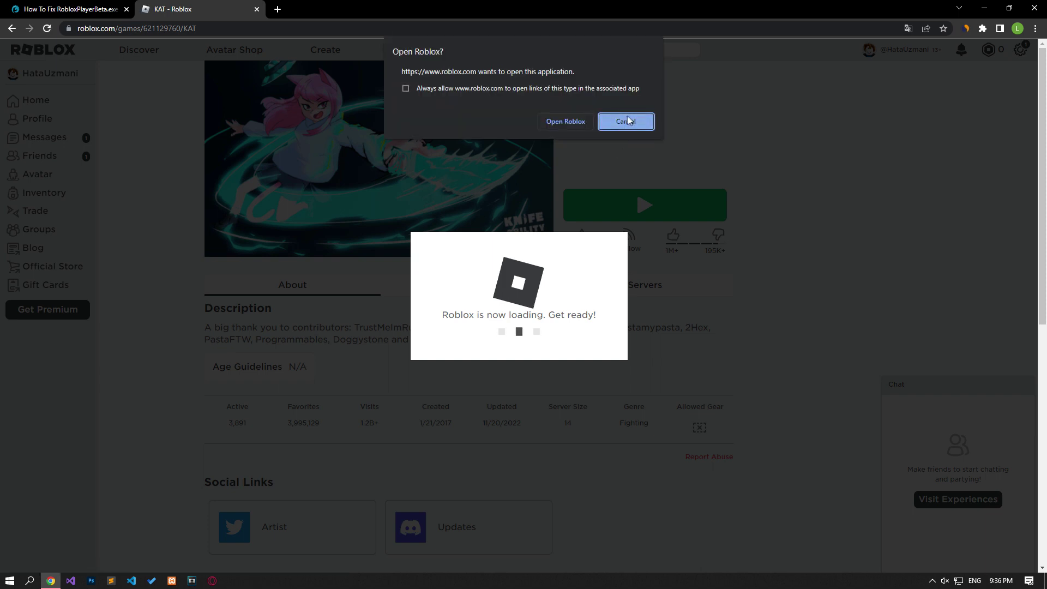
click(627, 120)
click(483, 341)
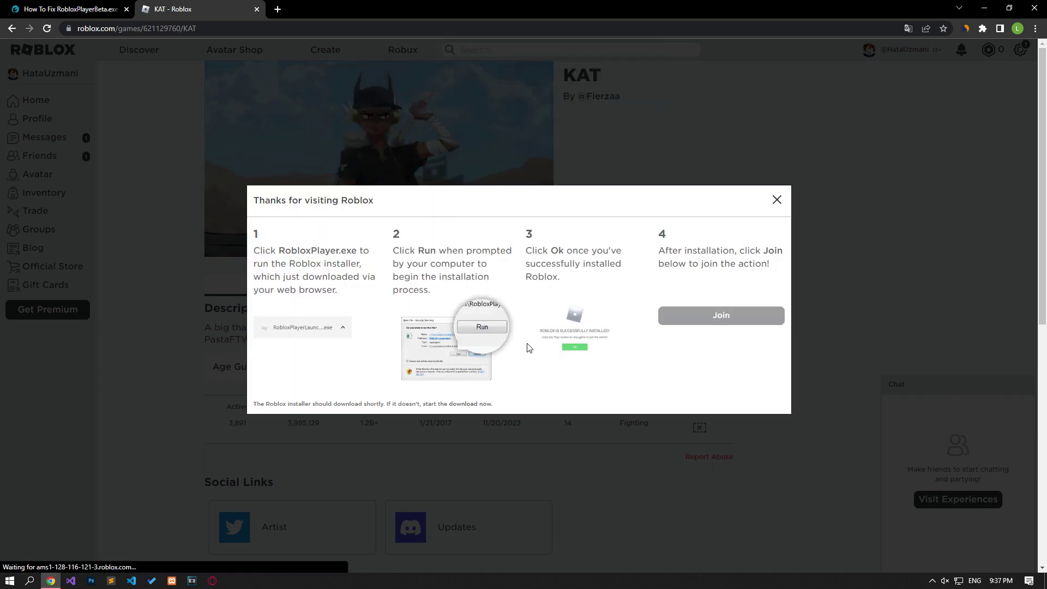
click(52, 557)
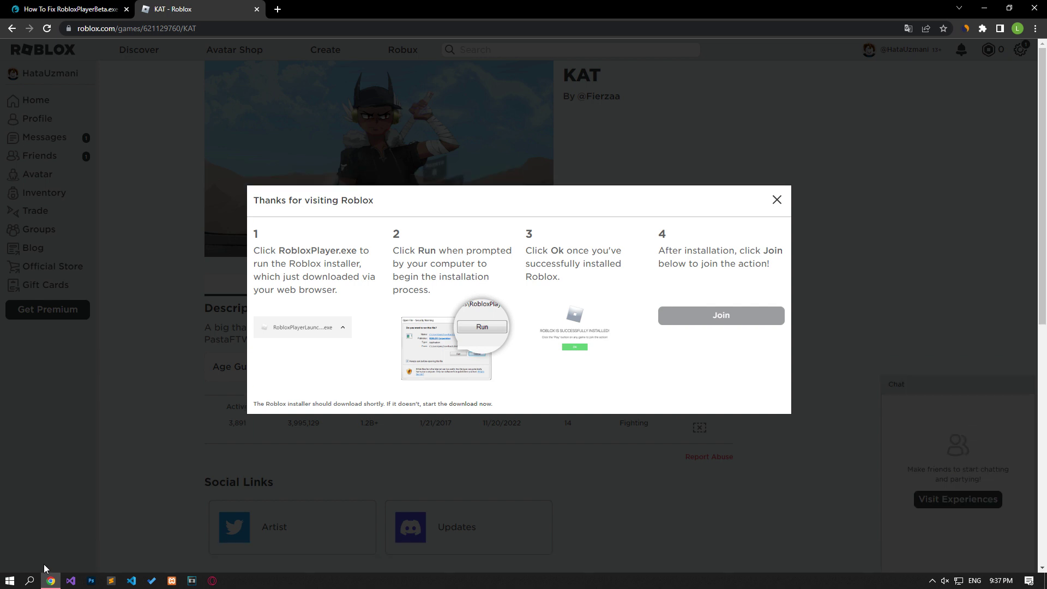
click(559, 302)
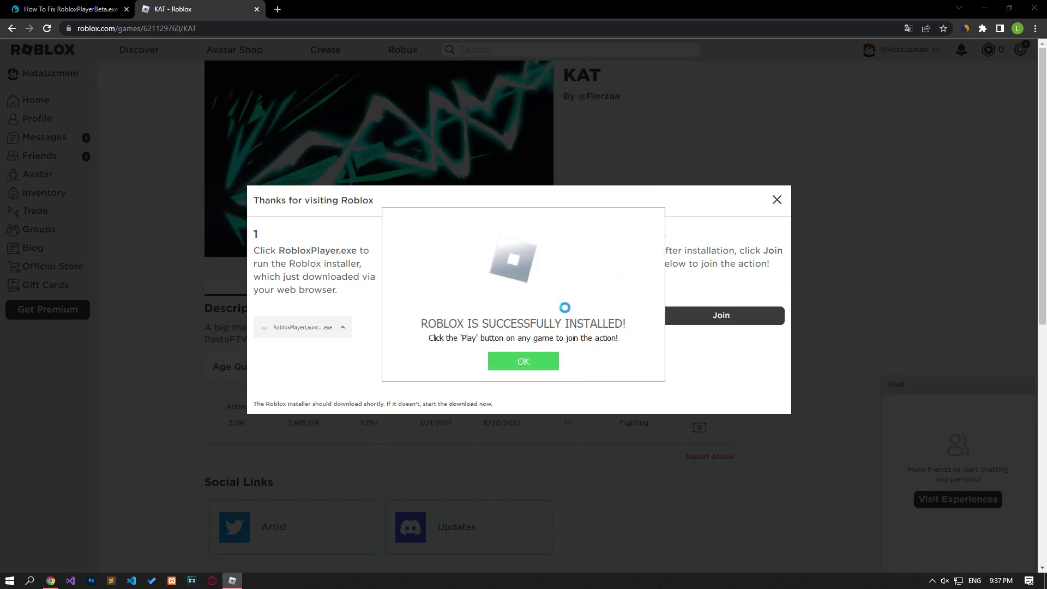
click(537, 362)
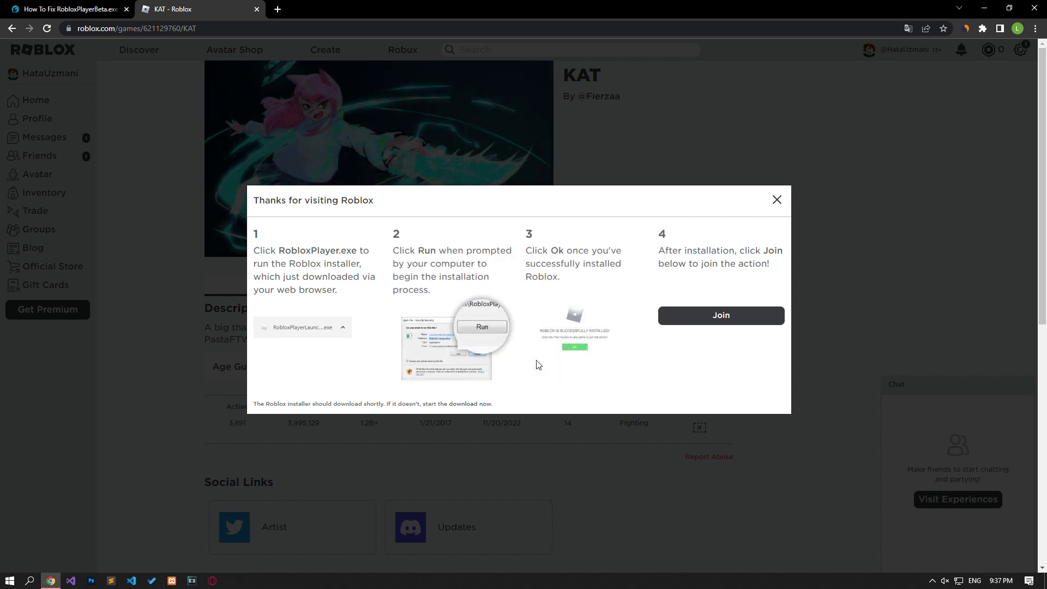
key(ctrl+w)
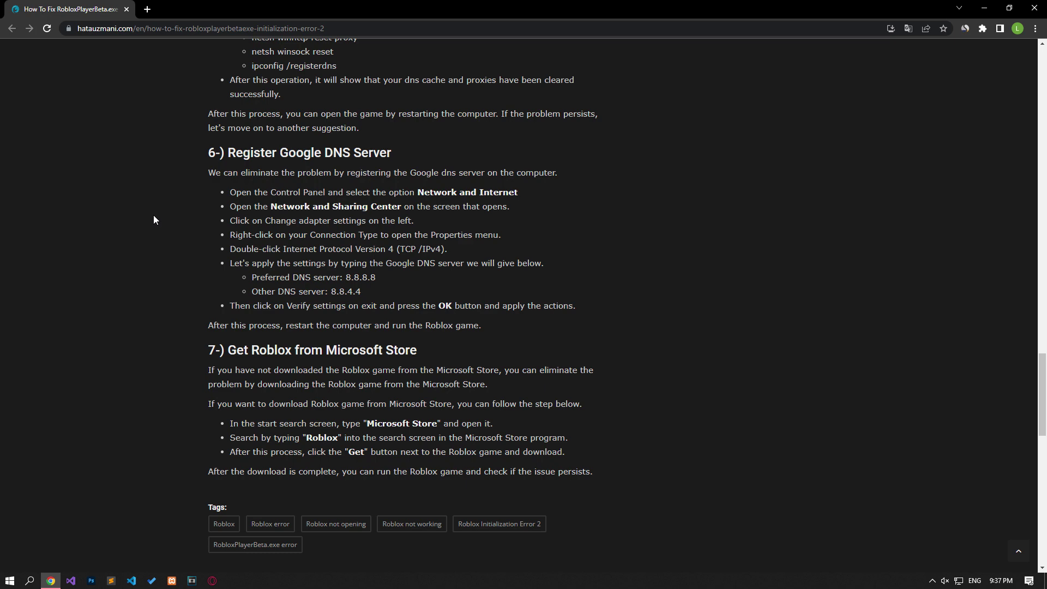
Search Microsoft Store for 'Roblox' and view the Roblox game's Store page.
key(super)
text(Microsoft)
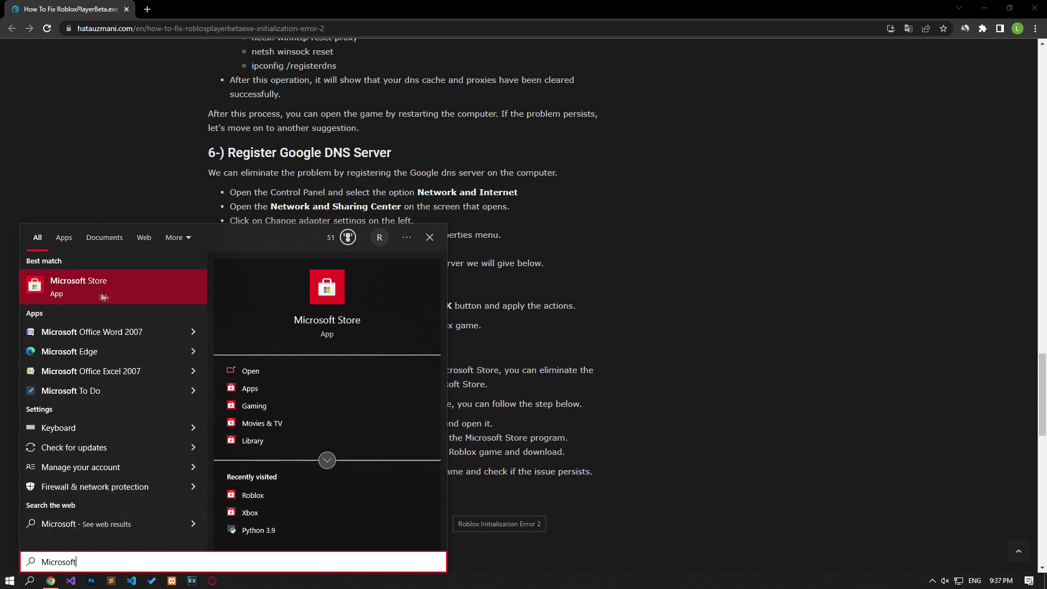
click(99, 280)
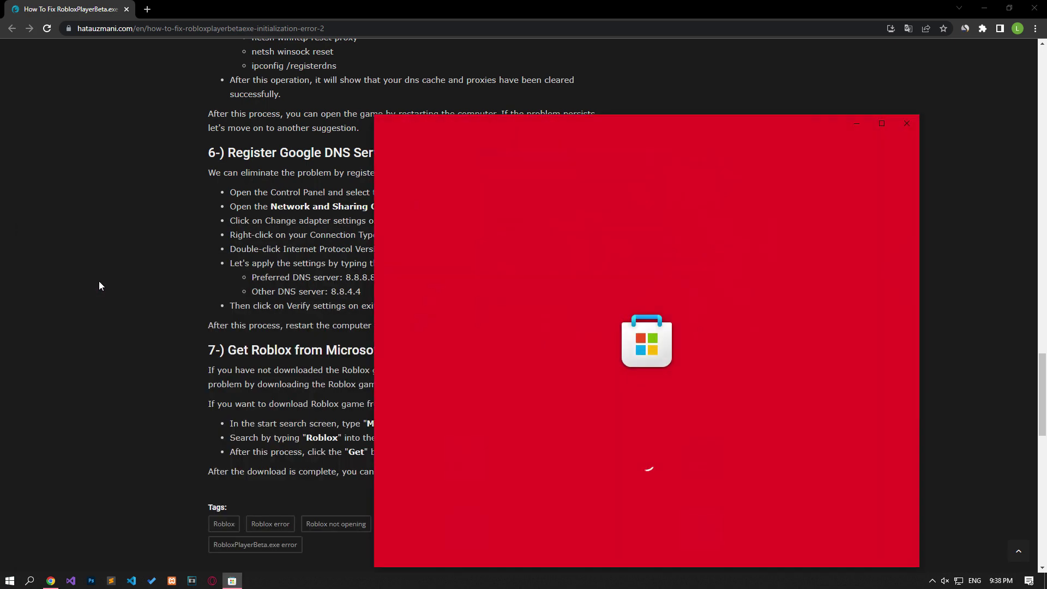
click(569, 130)
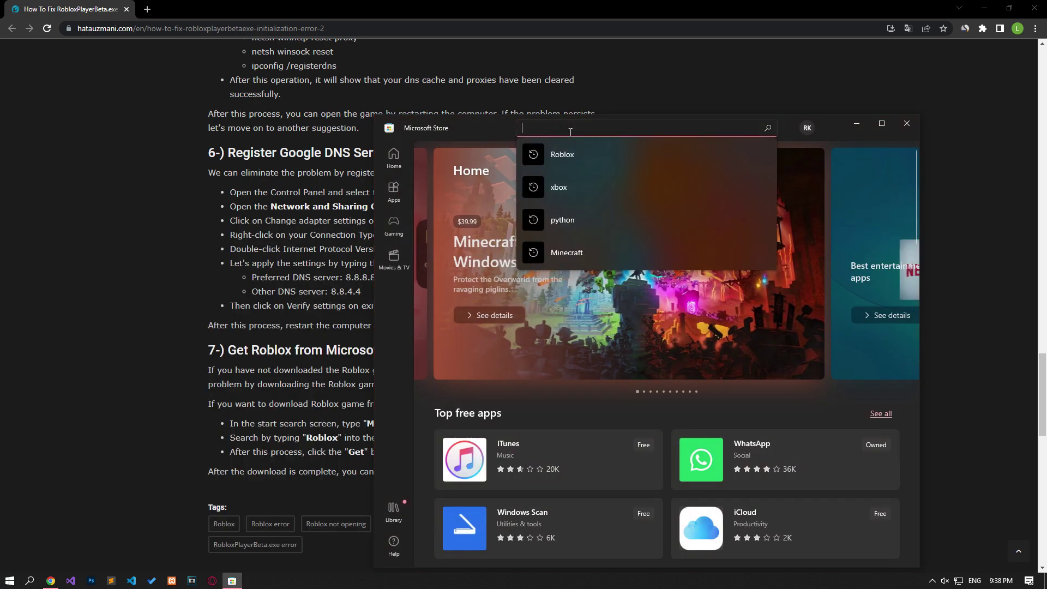
text(Roblox)
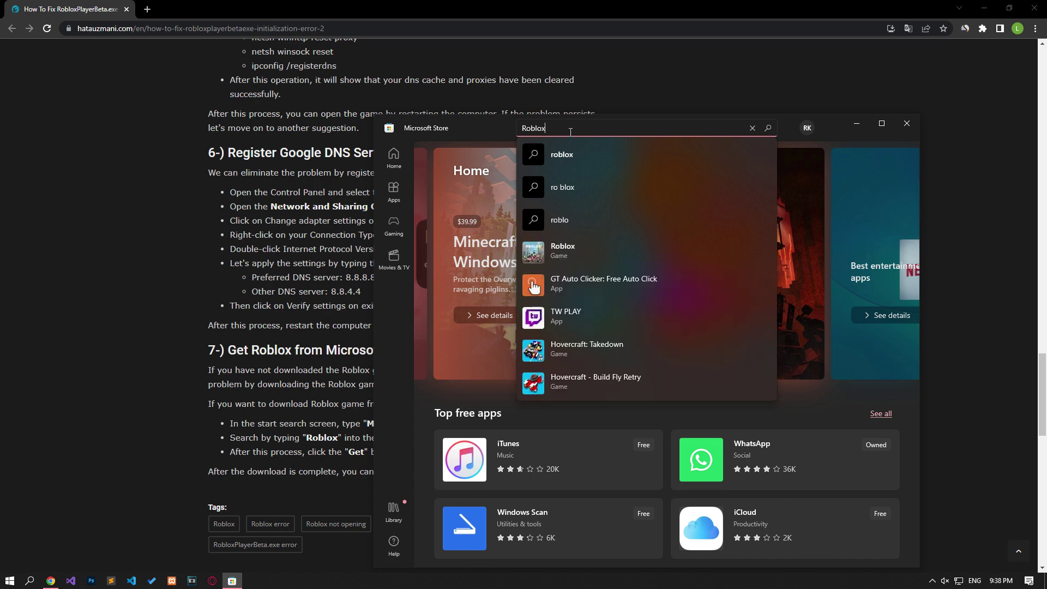
click(588, 253)
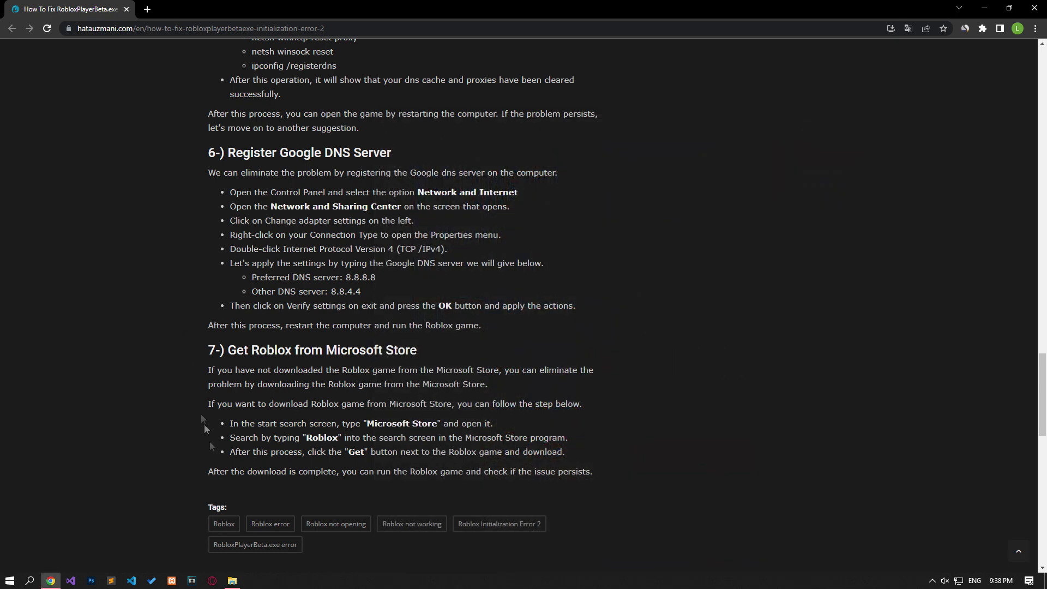
click(231, 580)
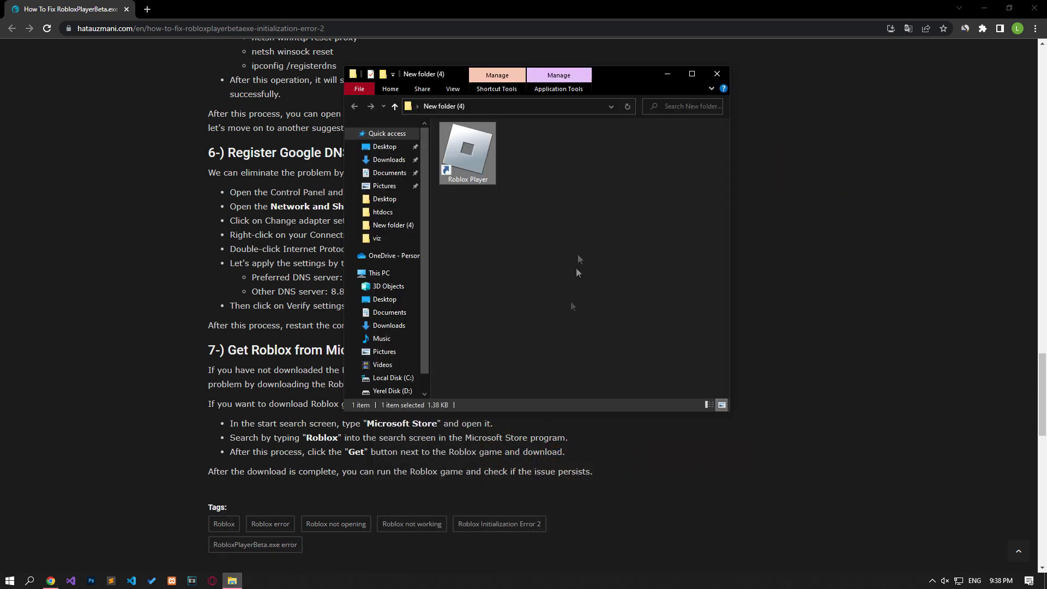
Enable 'Run this program as an administrator' in the Roblox Player shortcut's Compatibility properties.
right_click(469, 158)
click(519, 476)
click(640, 196)
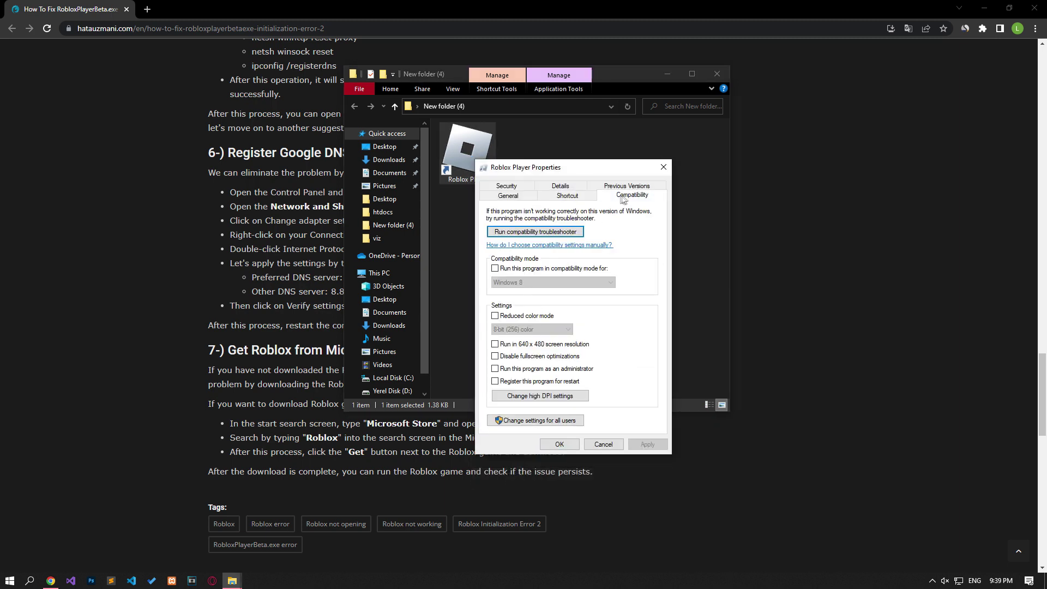
click(496, 369)
click(644, 446)
click(561, 444)
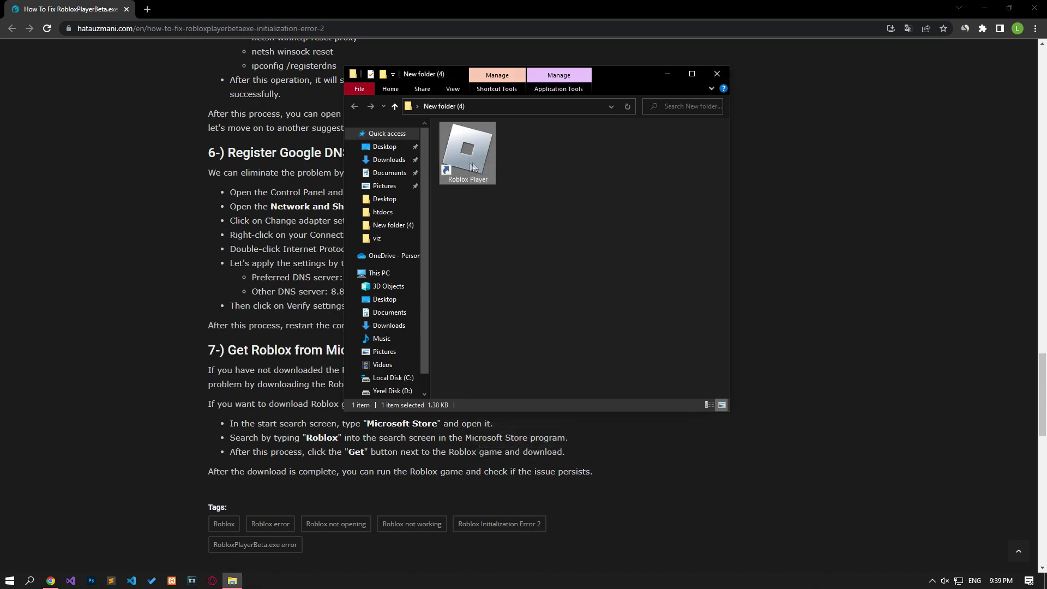